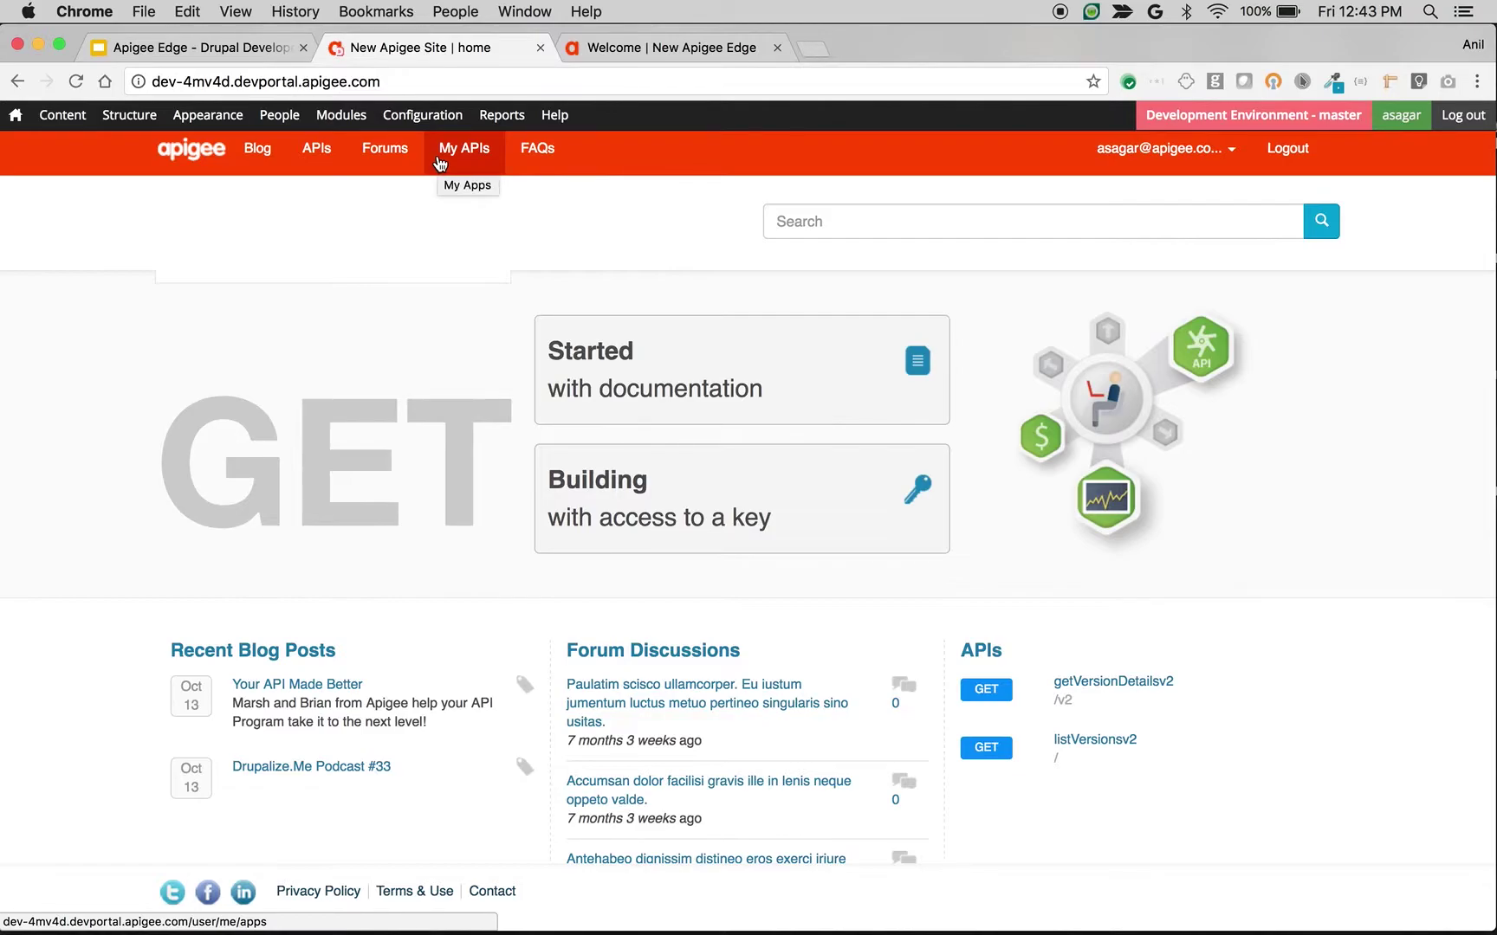
From My Apps start 'Add a new App' and scroll the Product list down and back up
click(440, 165)
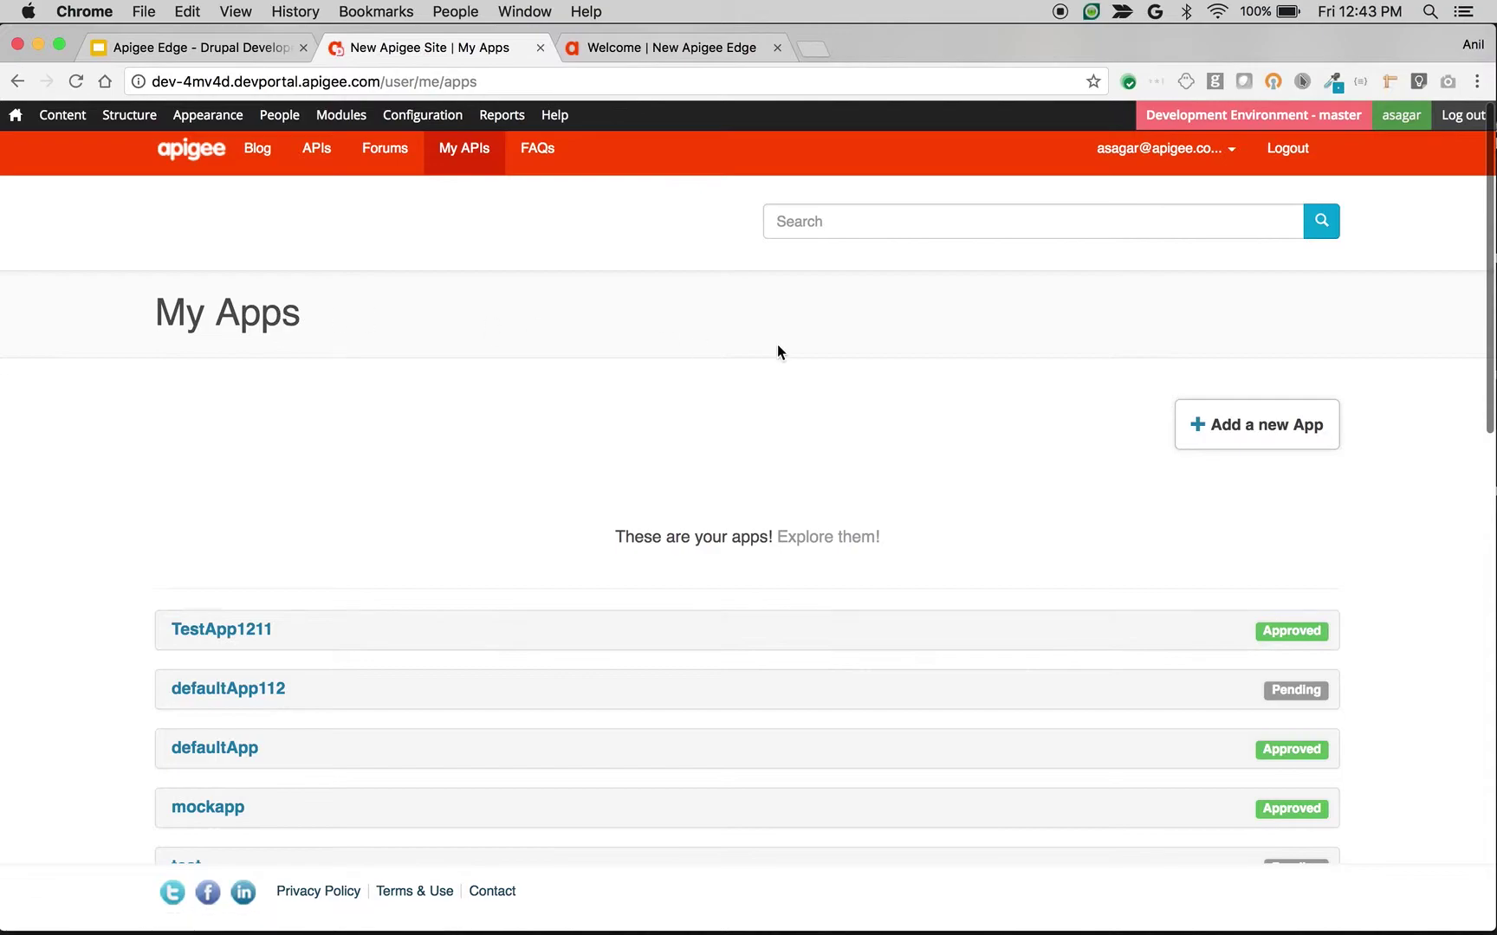
click(1256, 436)
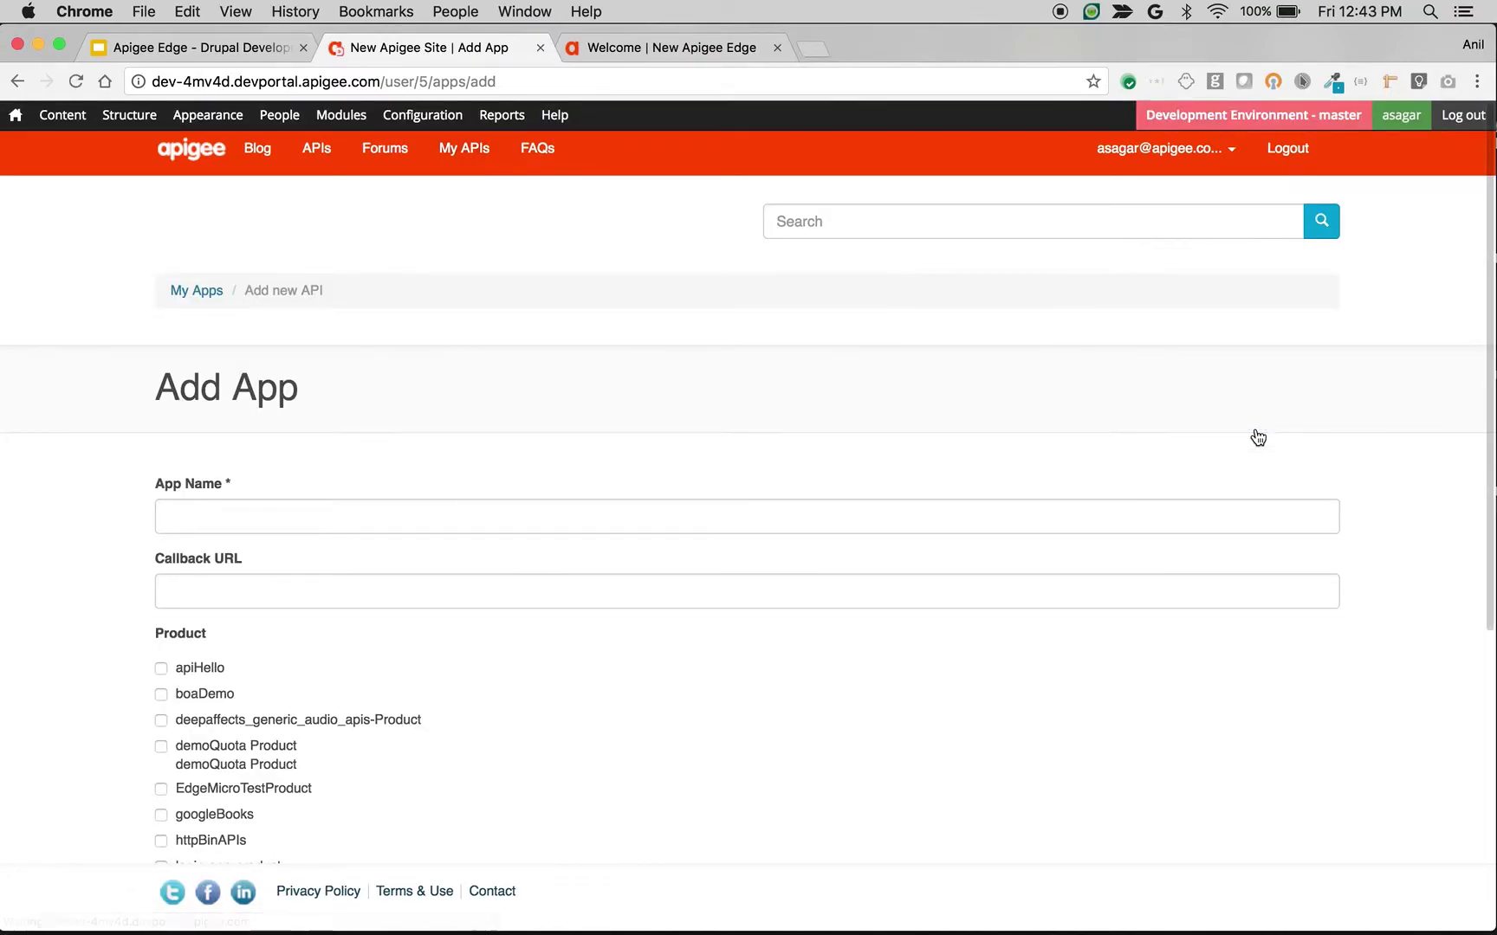
scroll(594, 563, down, 5)
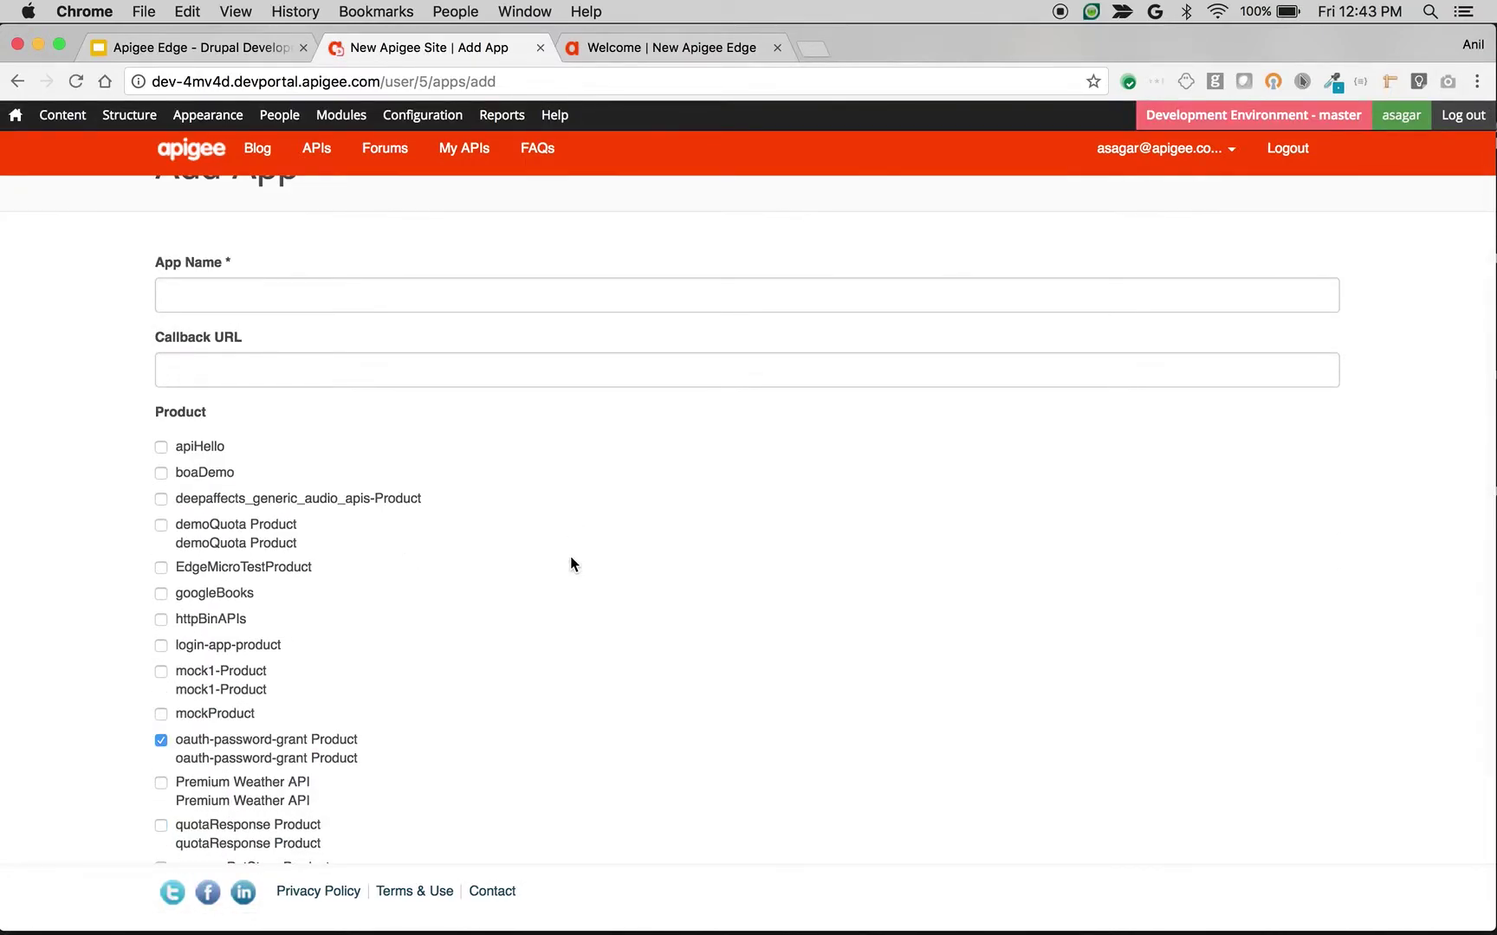
scroll(570, 564, down, 5)
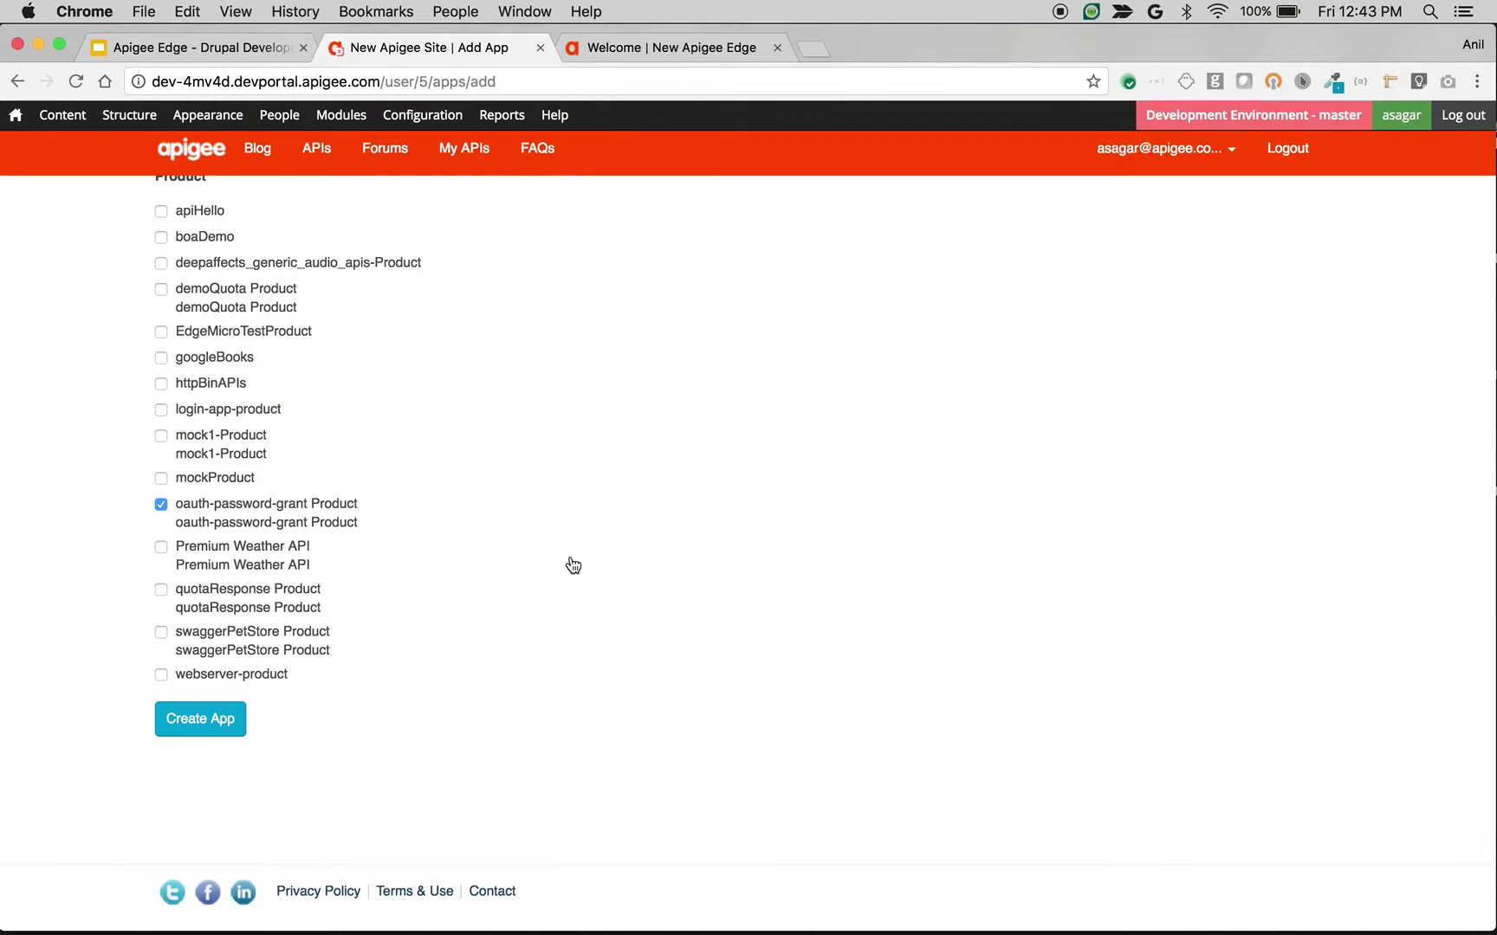
scroll(573, 565, up, 8)
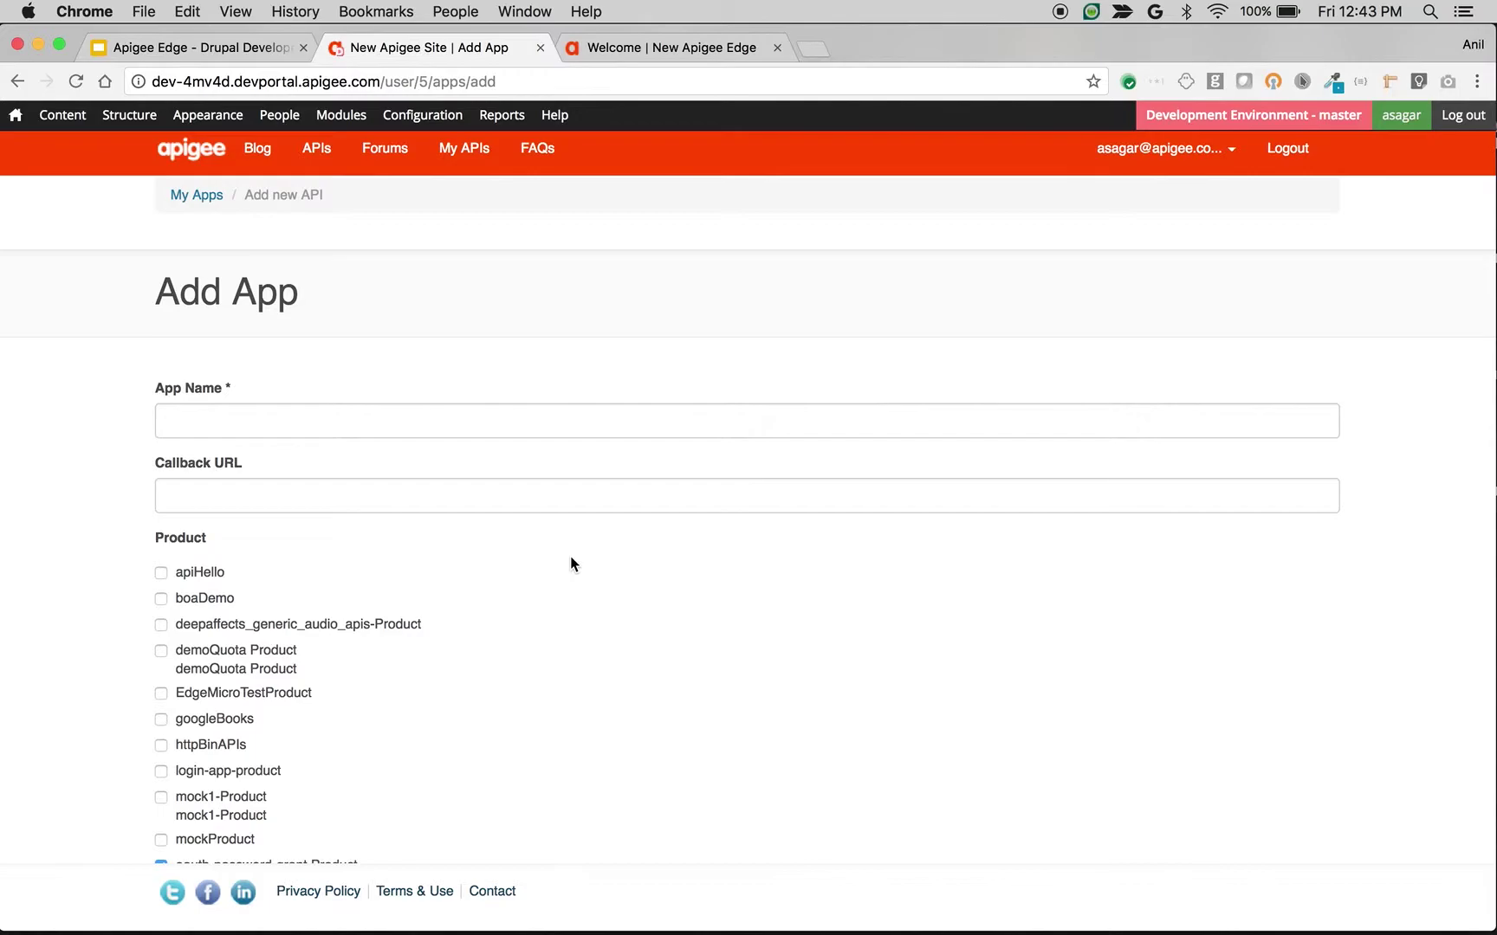
Go to Configuration > Dev Portal > Application attributes and open the Add attribute form
mouse_move(424, 116)
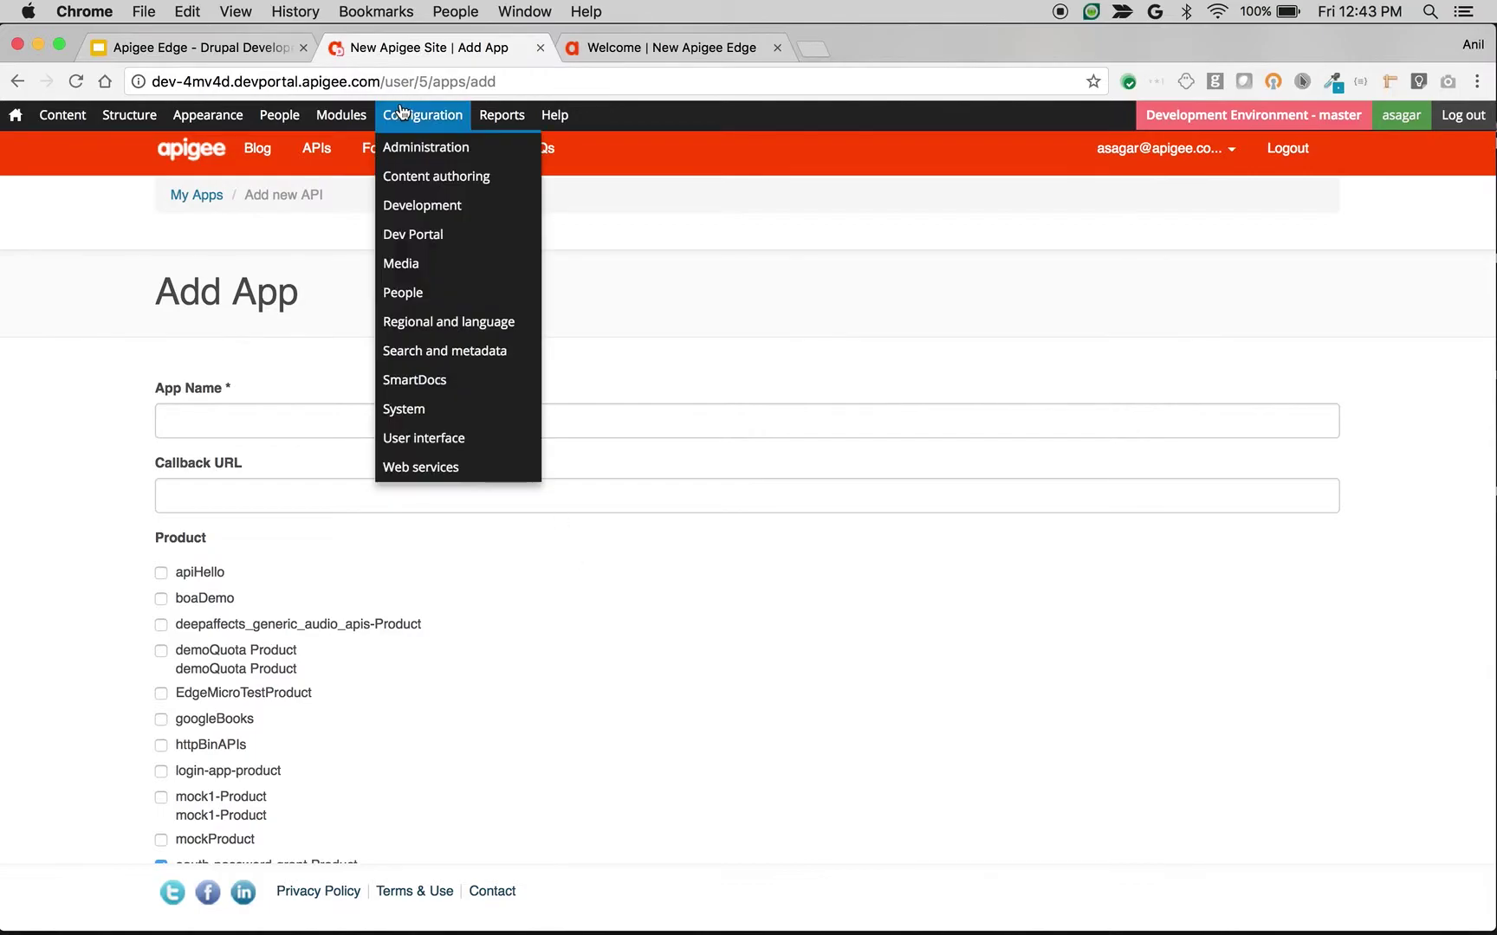
mouse_move(434, 182)
mouse_move(441, 233)
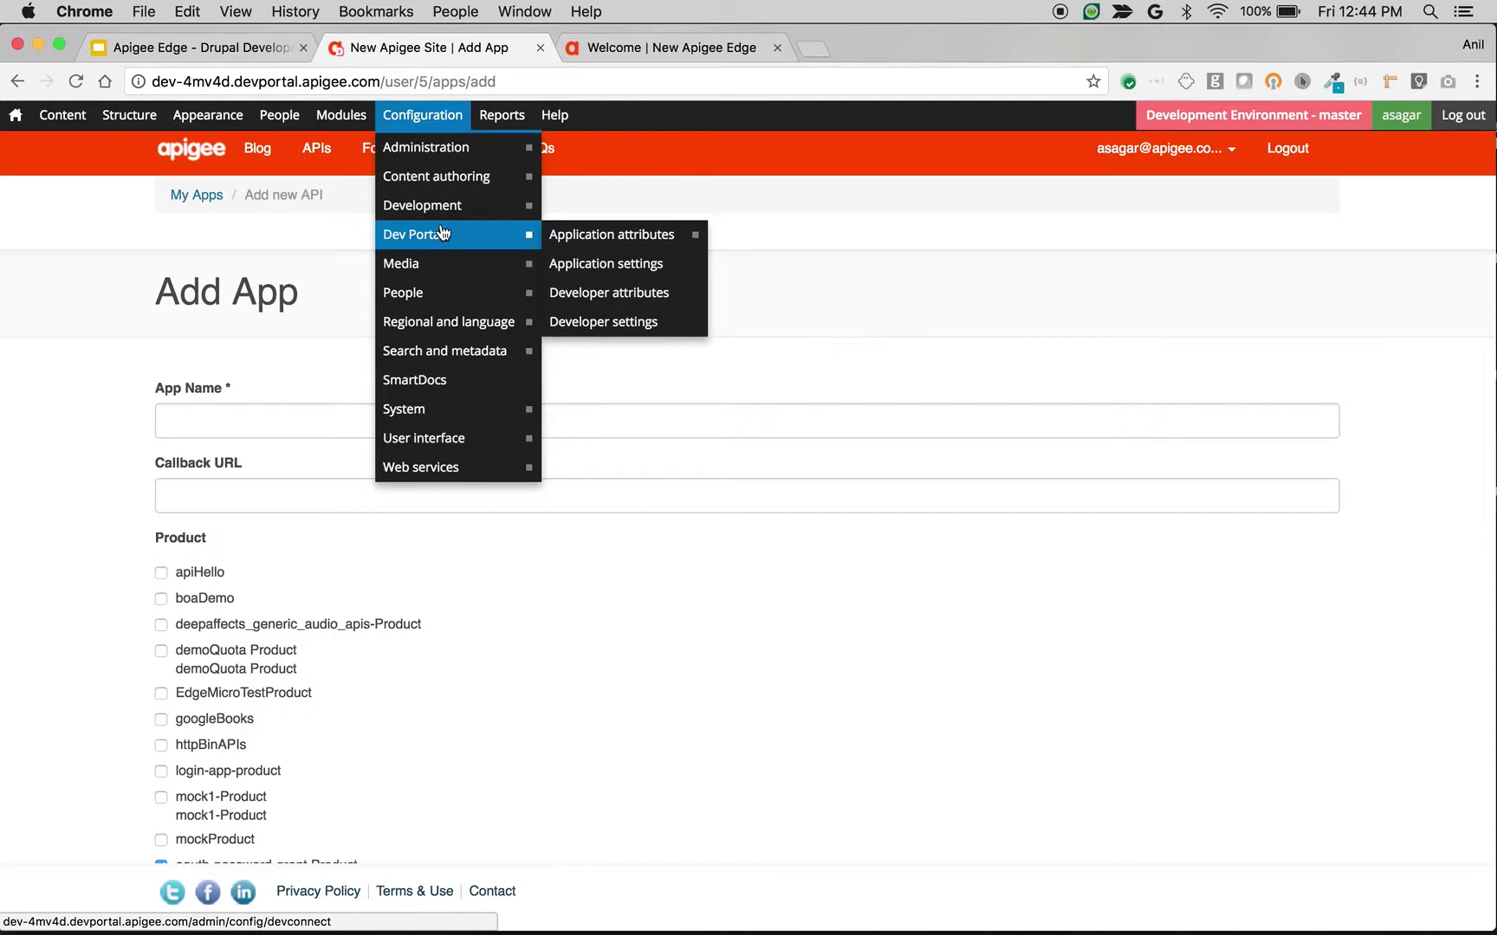
click(261, 428)
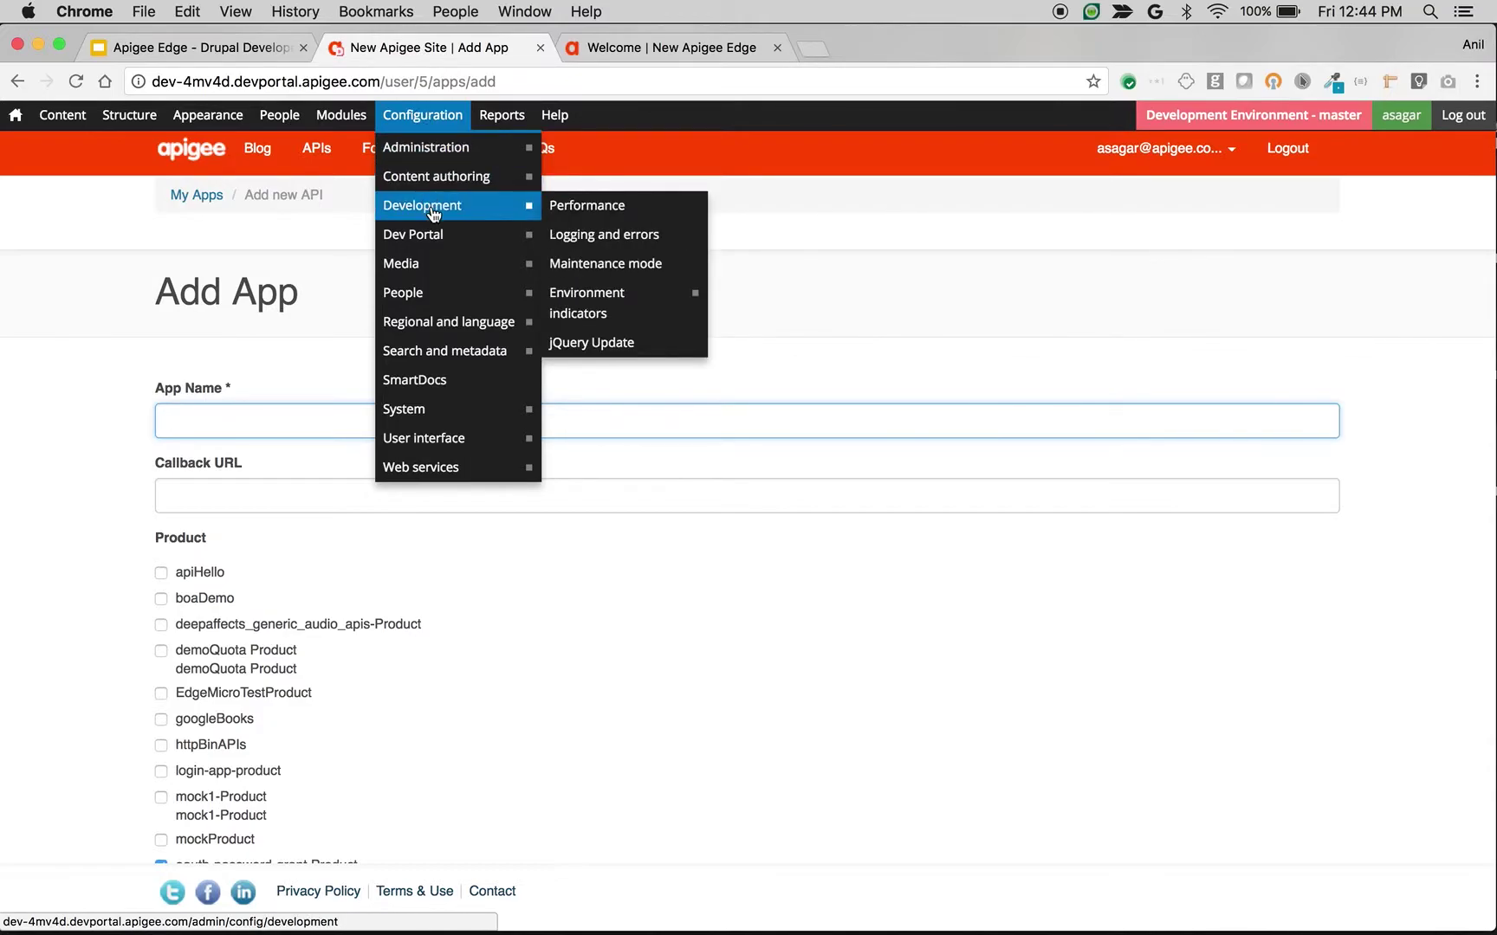
mouse_move(434, 235)
mouse_move(592, 246)
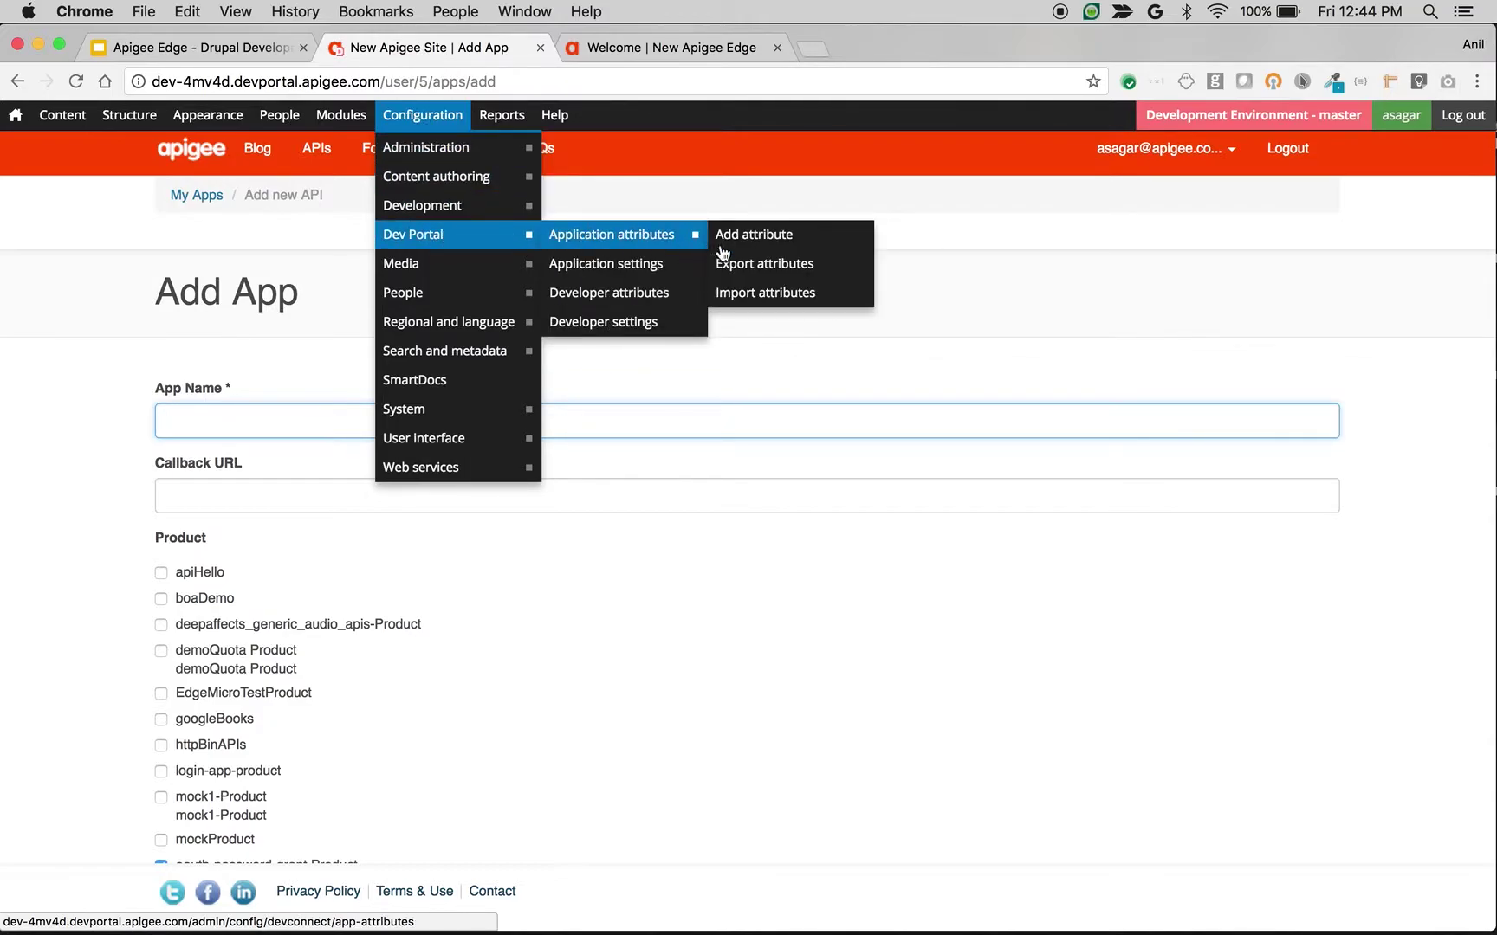
click(746, 250)
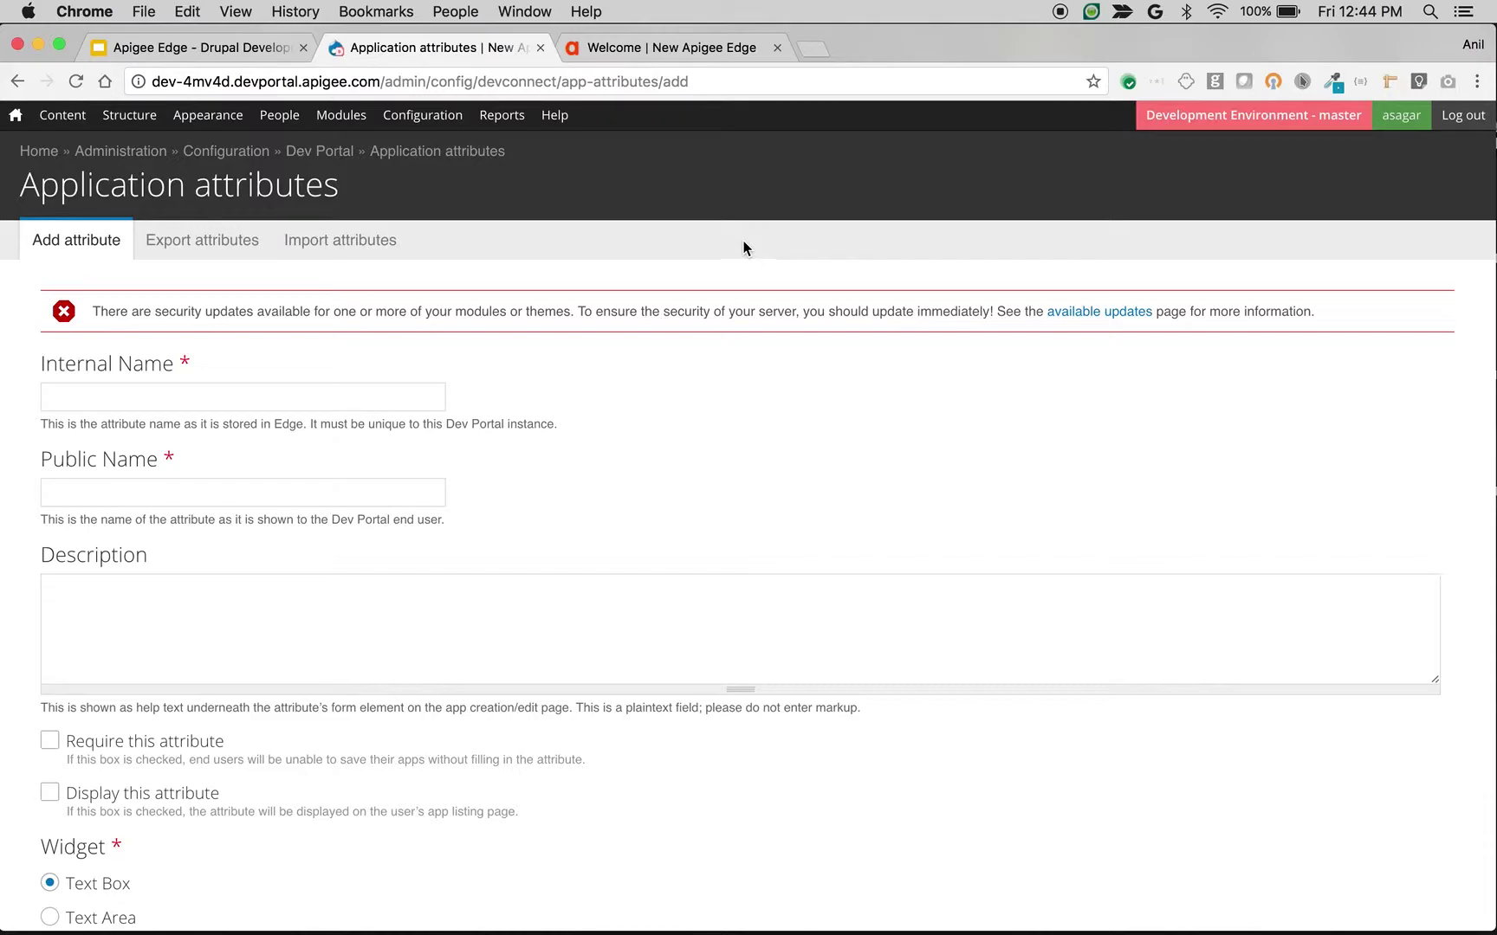
Set the attribute's Internal Name to 'app-type' and Public Name to 'App Type'
click(308, 388)
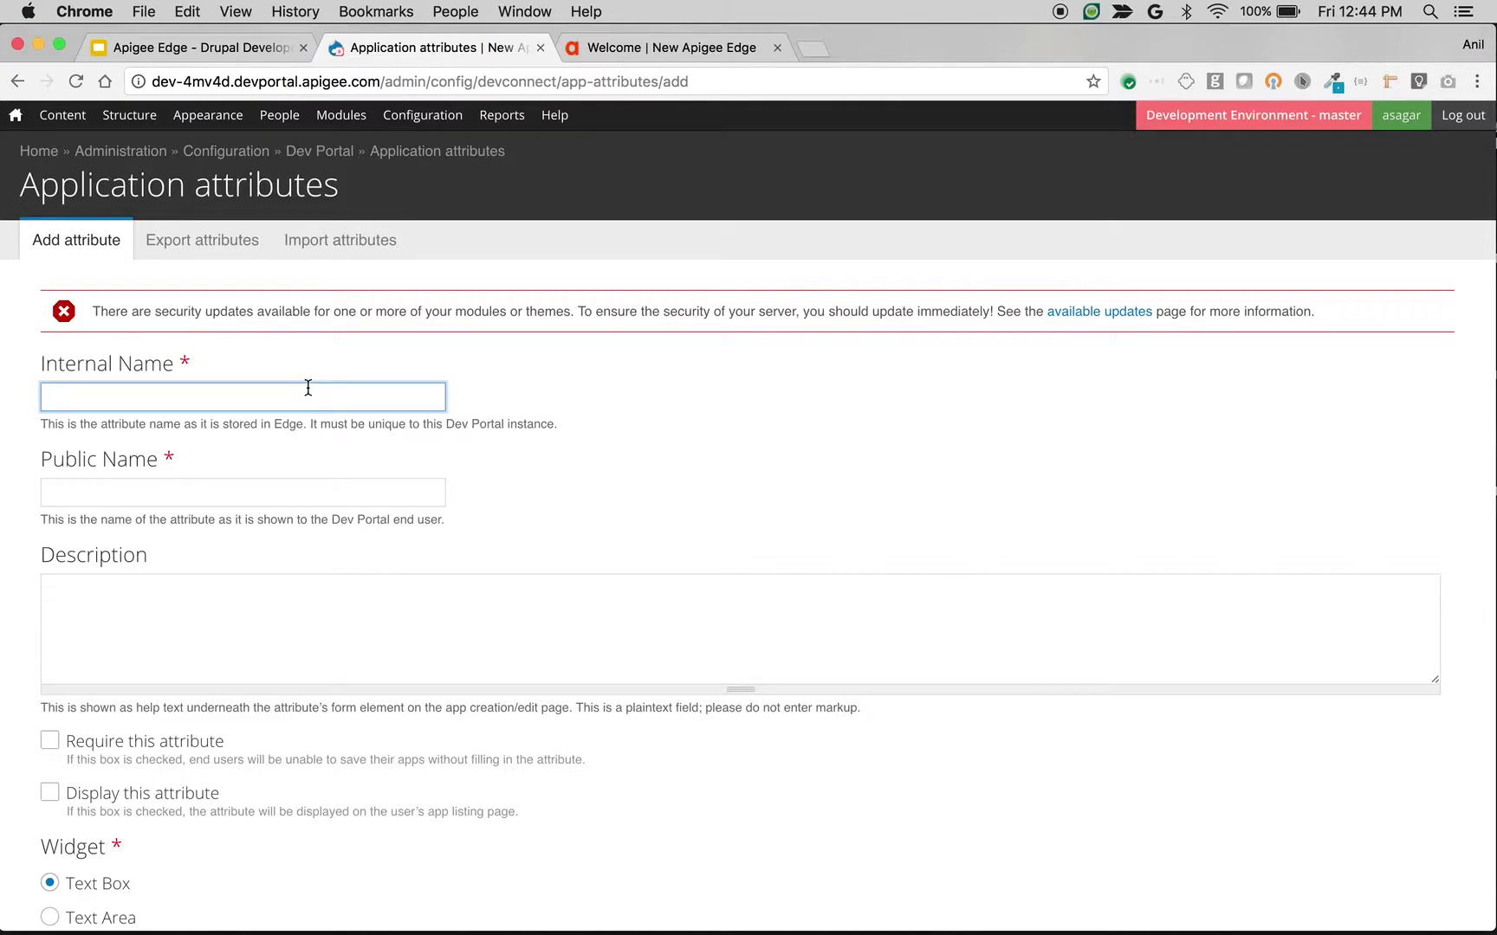
text(a)
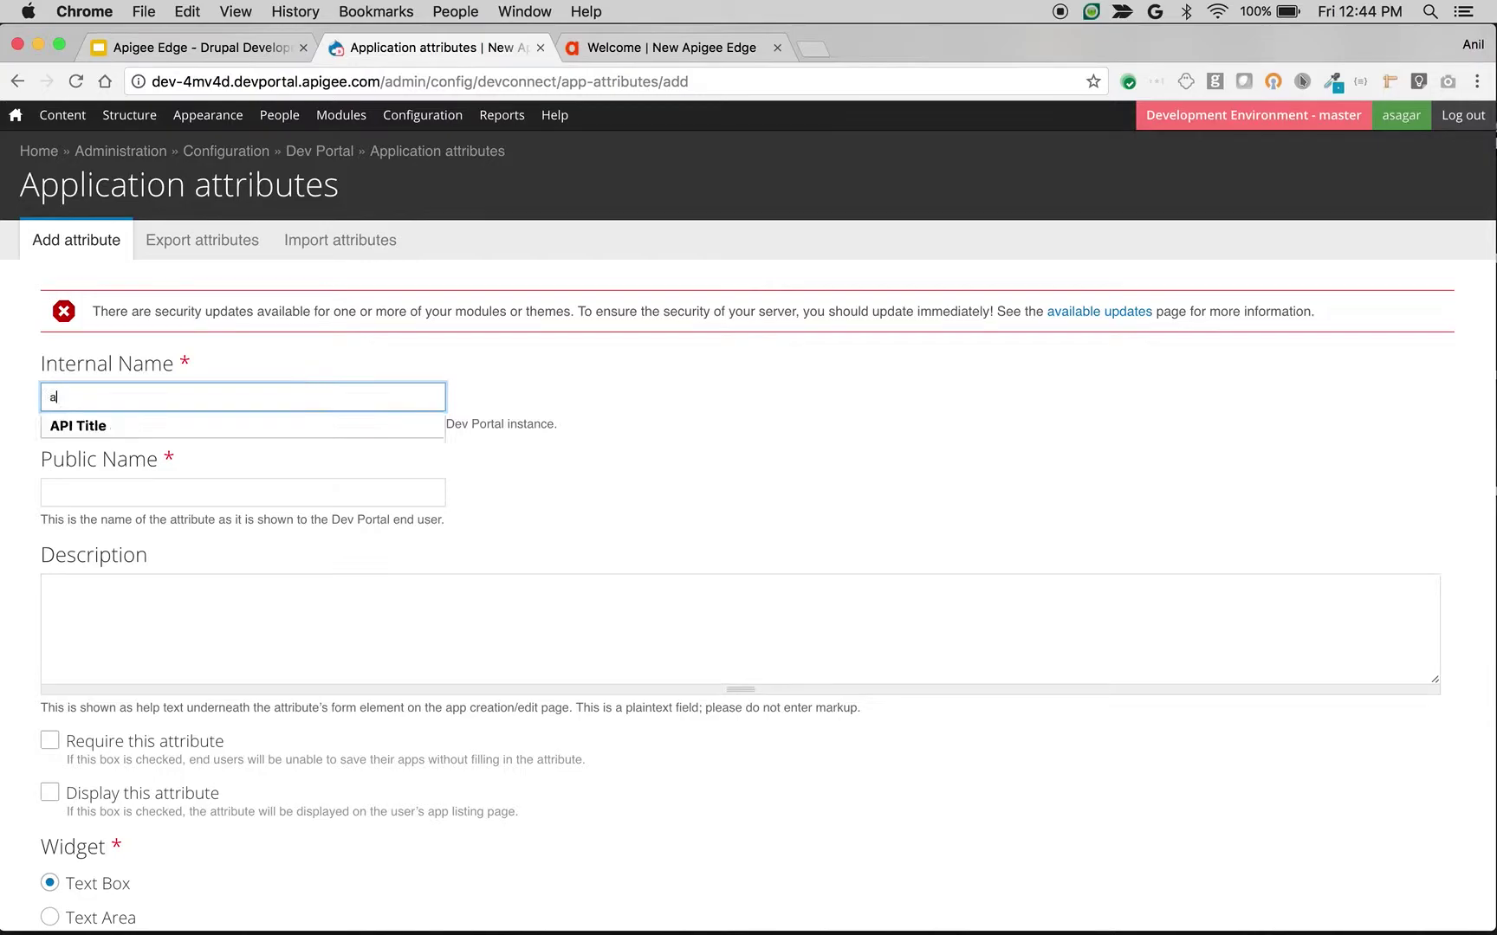
key(BackSpace)
text(App )
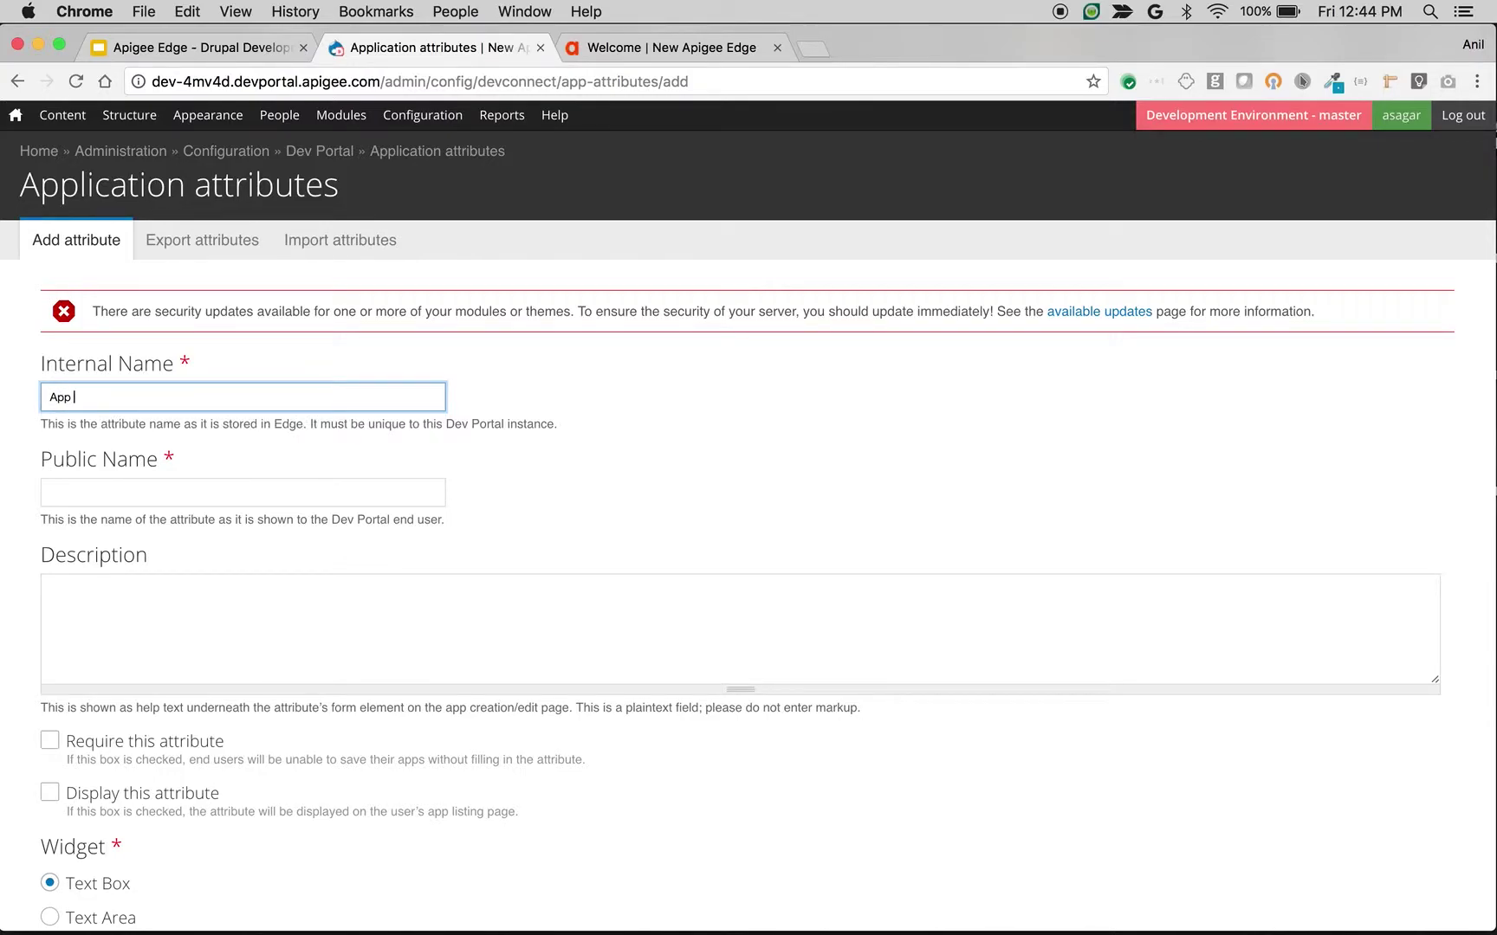
text(Type)
key(Tab)
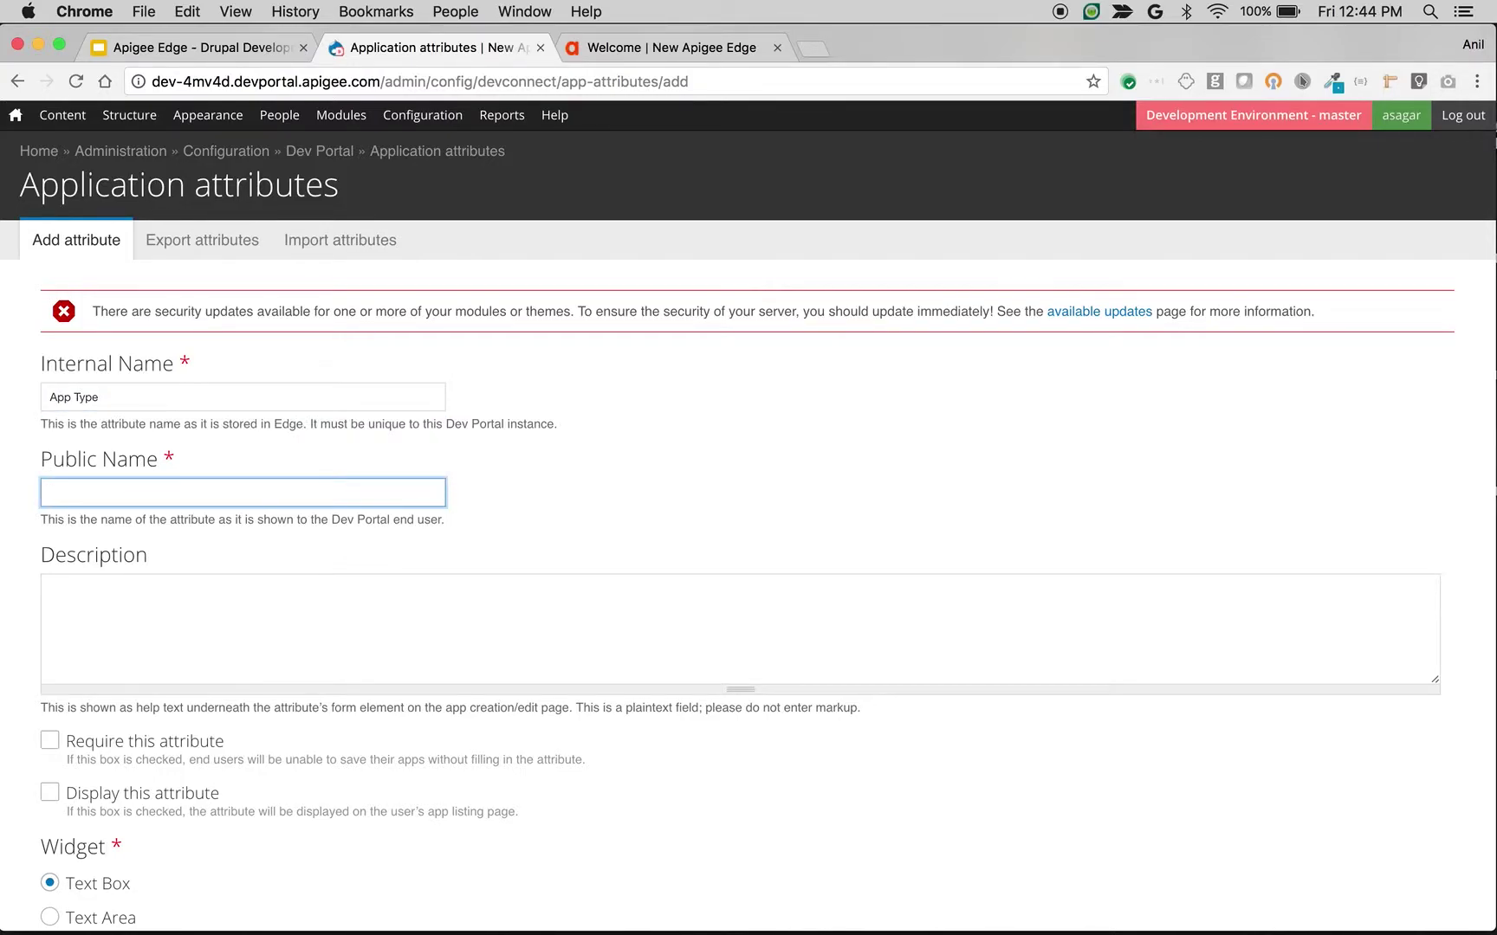
text(Public)
key(BackSpace)
key(BackSpace)
key(BackSpace)
key(BackSpace)
key(BackSpace)
key(BackSpace)
text(App Type)
double_click(176, 393)
key(super+a)
text(a)
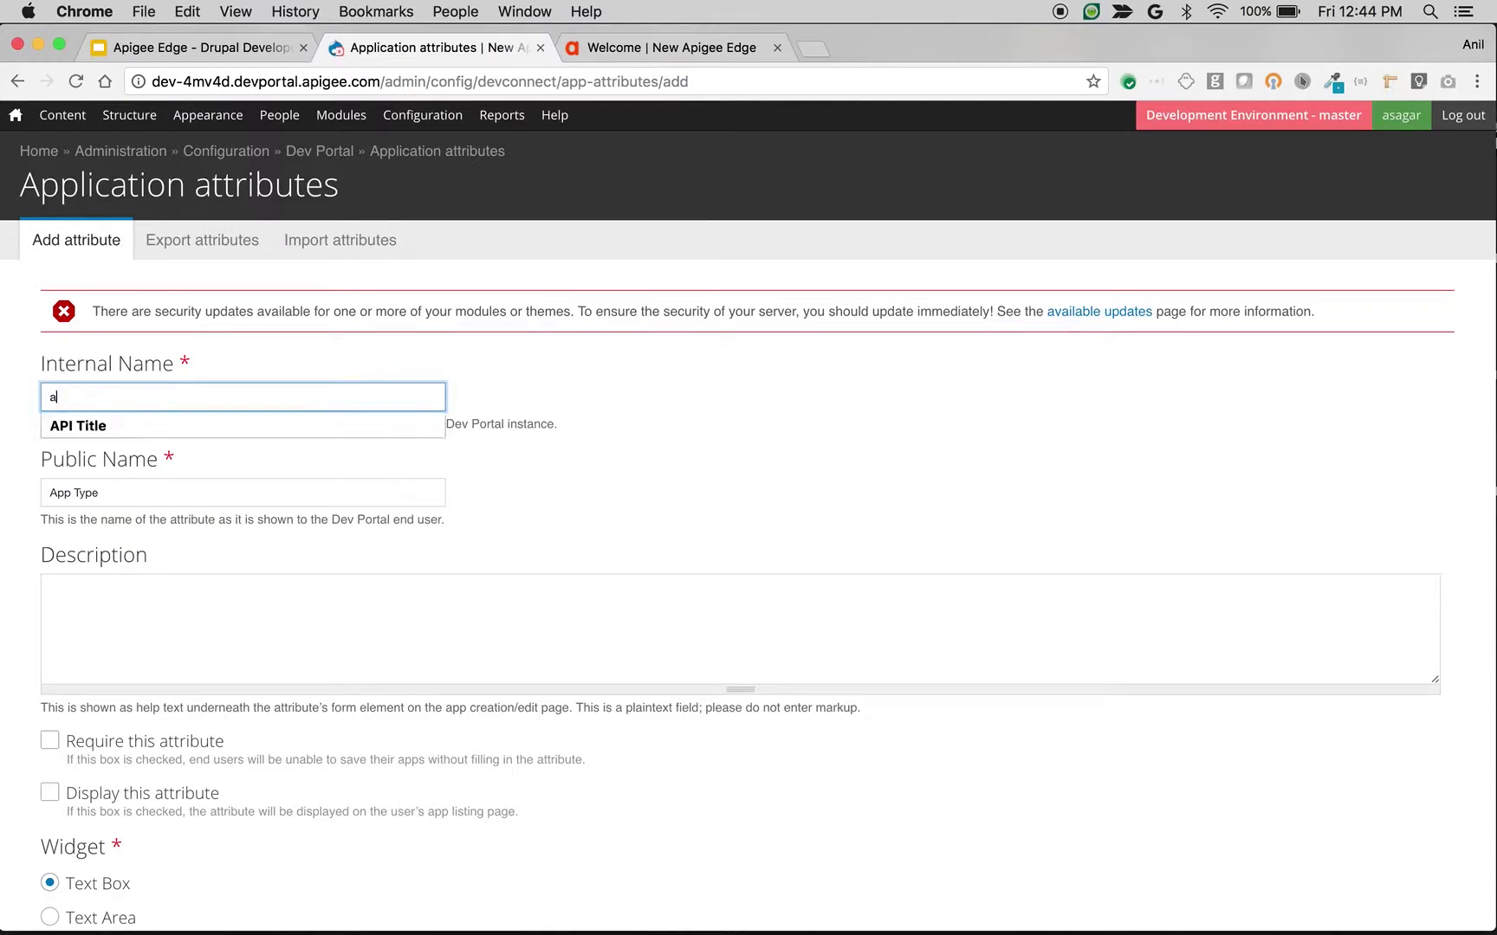
text(pp-type)
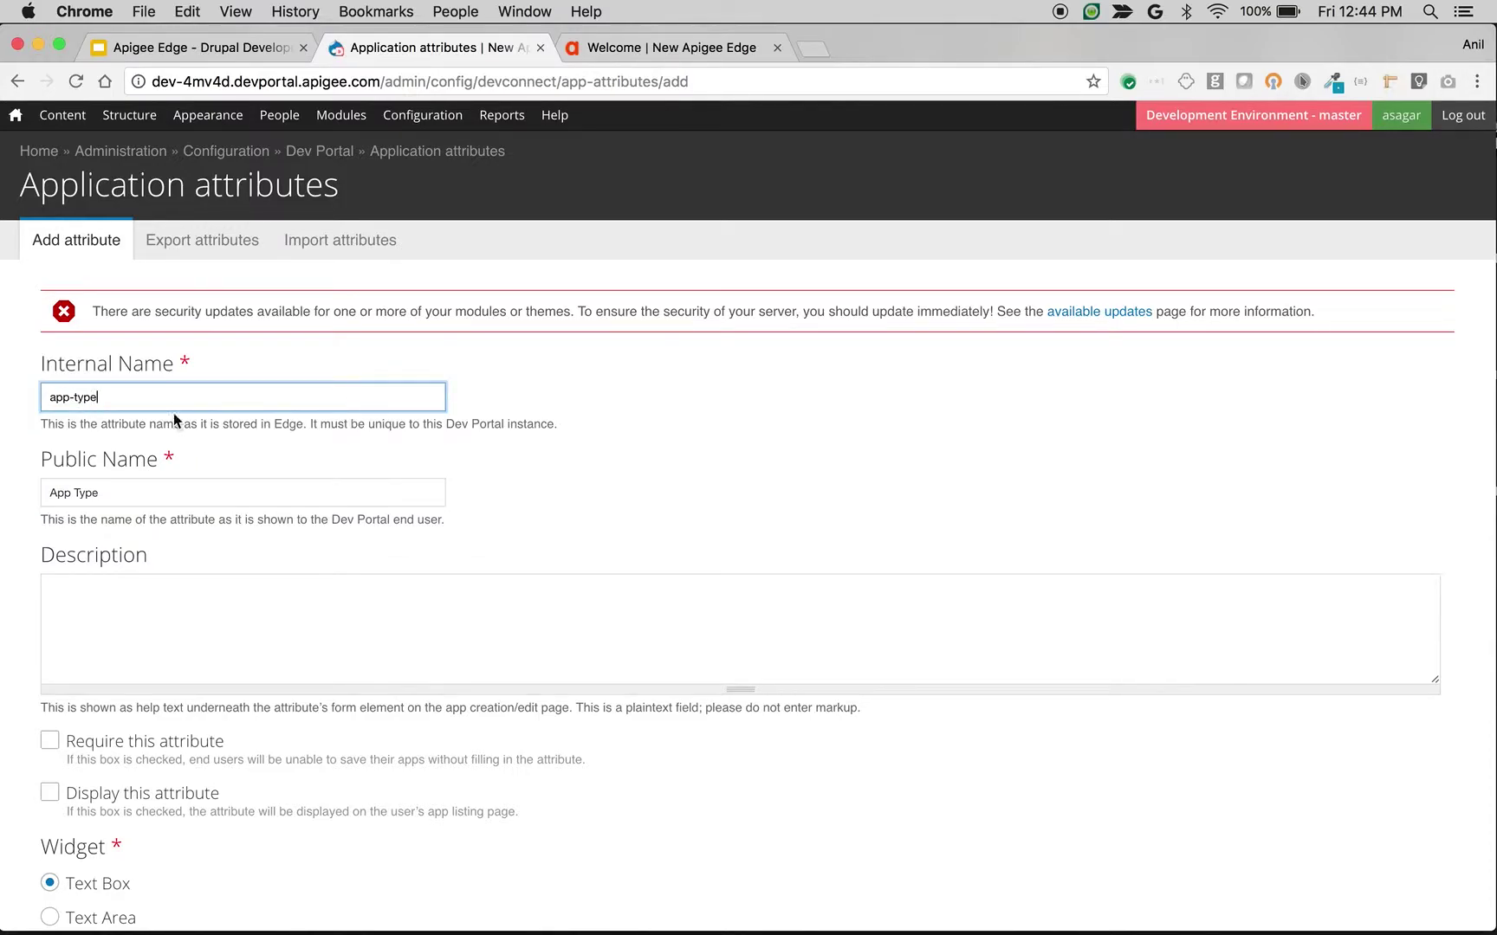
Add a description asking which type of application is being built, and mark the attribute required
click(174, 612)
text(Please )
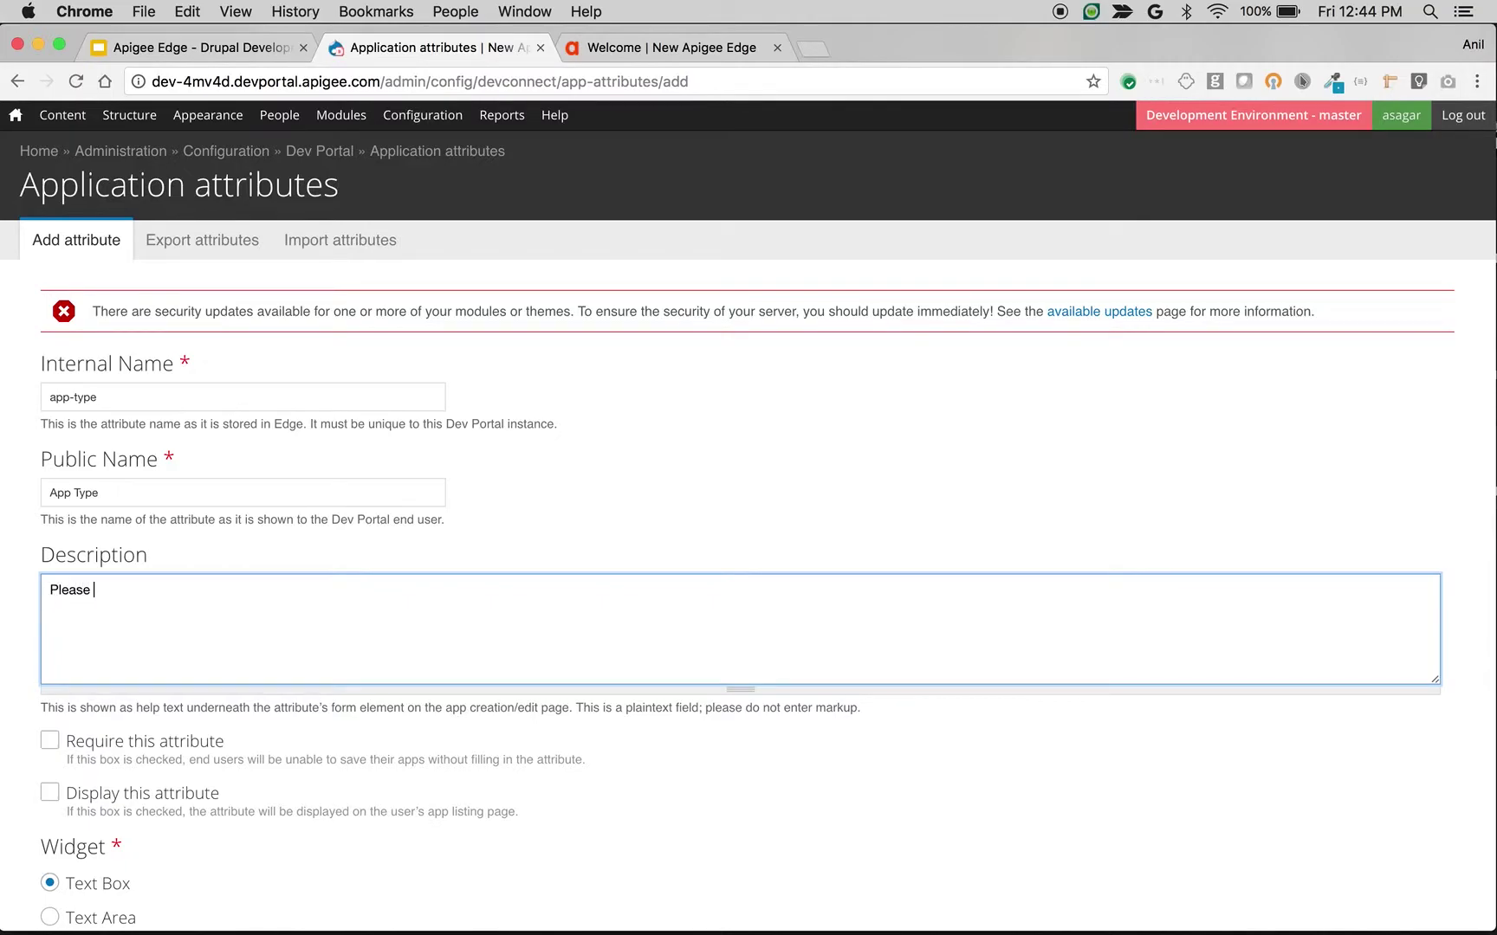
text(choose the d)
key(BackSpace)
text(they)
key(BackSpace)
key(BackSpace)
key(BackSpace)
key(BackSpace)
text(ype of applic)
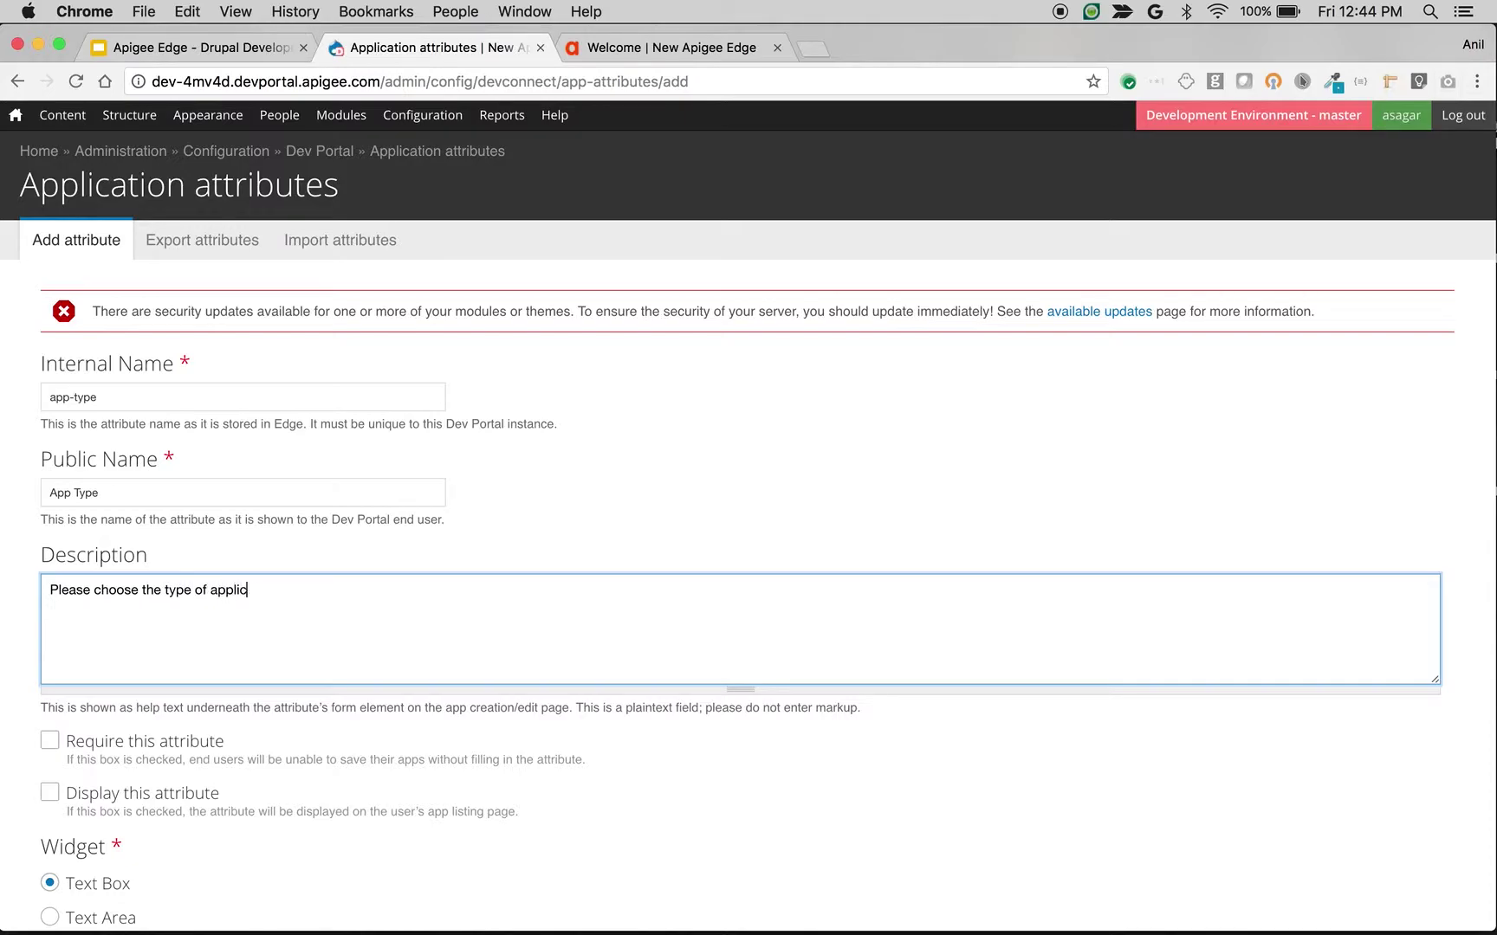
text(ation you are buildng)
click(101, 732)
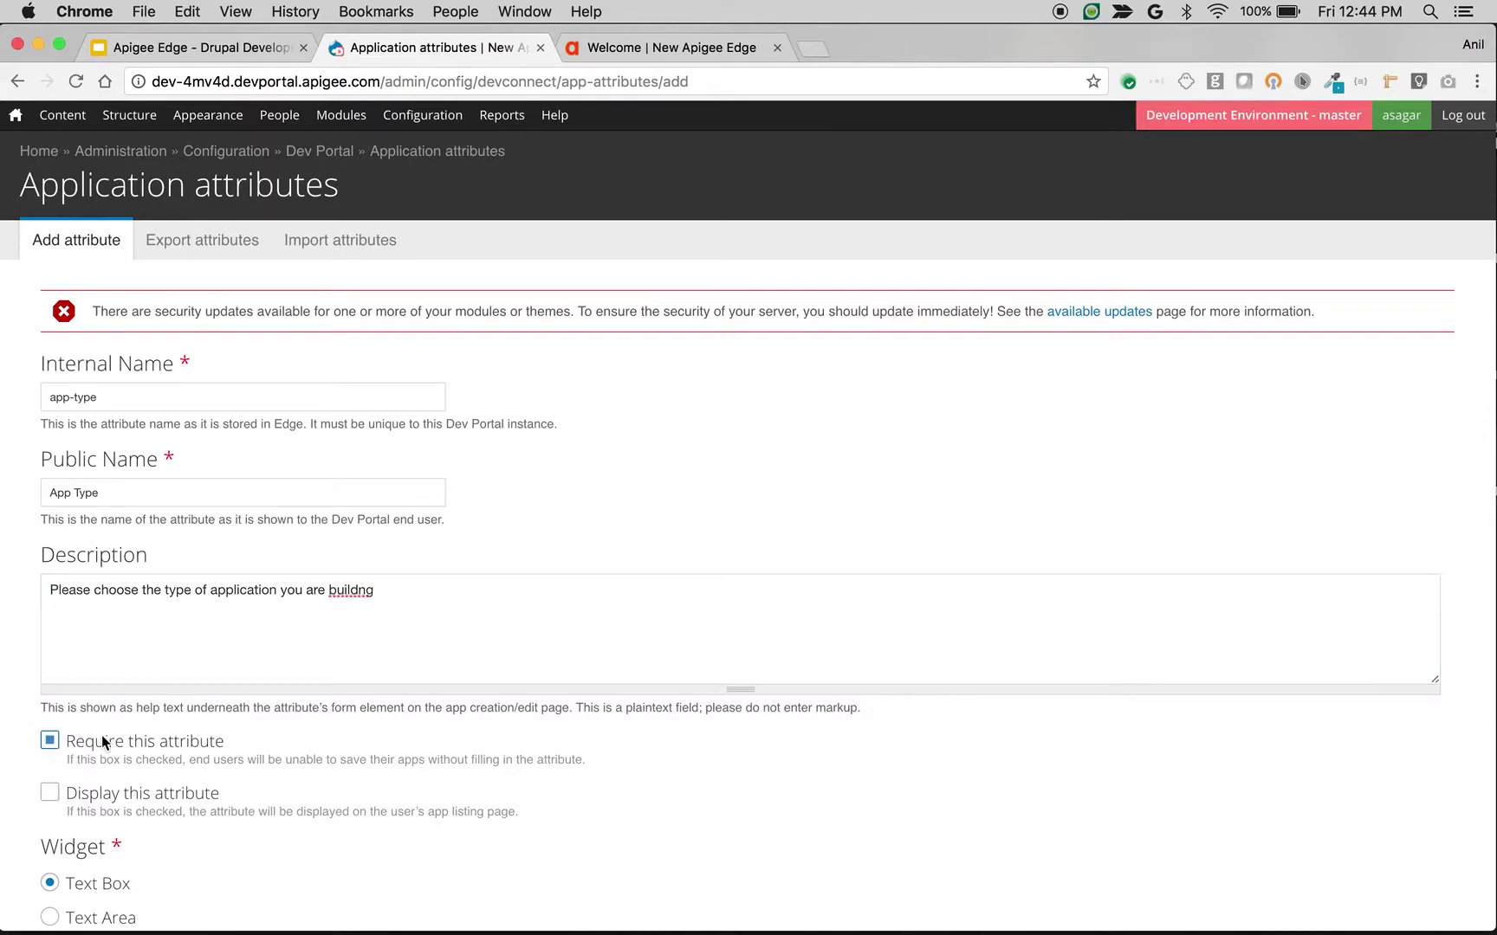
Show the attribute on the app listing and make its input a list of checkboxes
scroll(111, 738, down, 2)
click(99, 691)
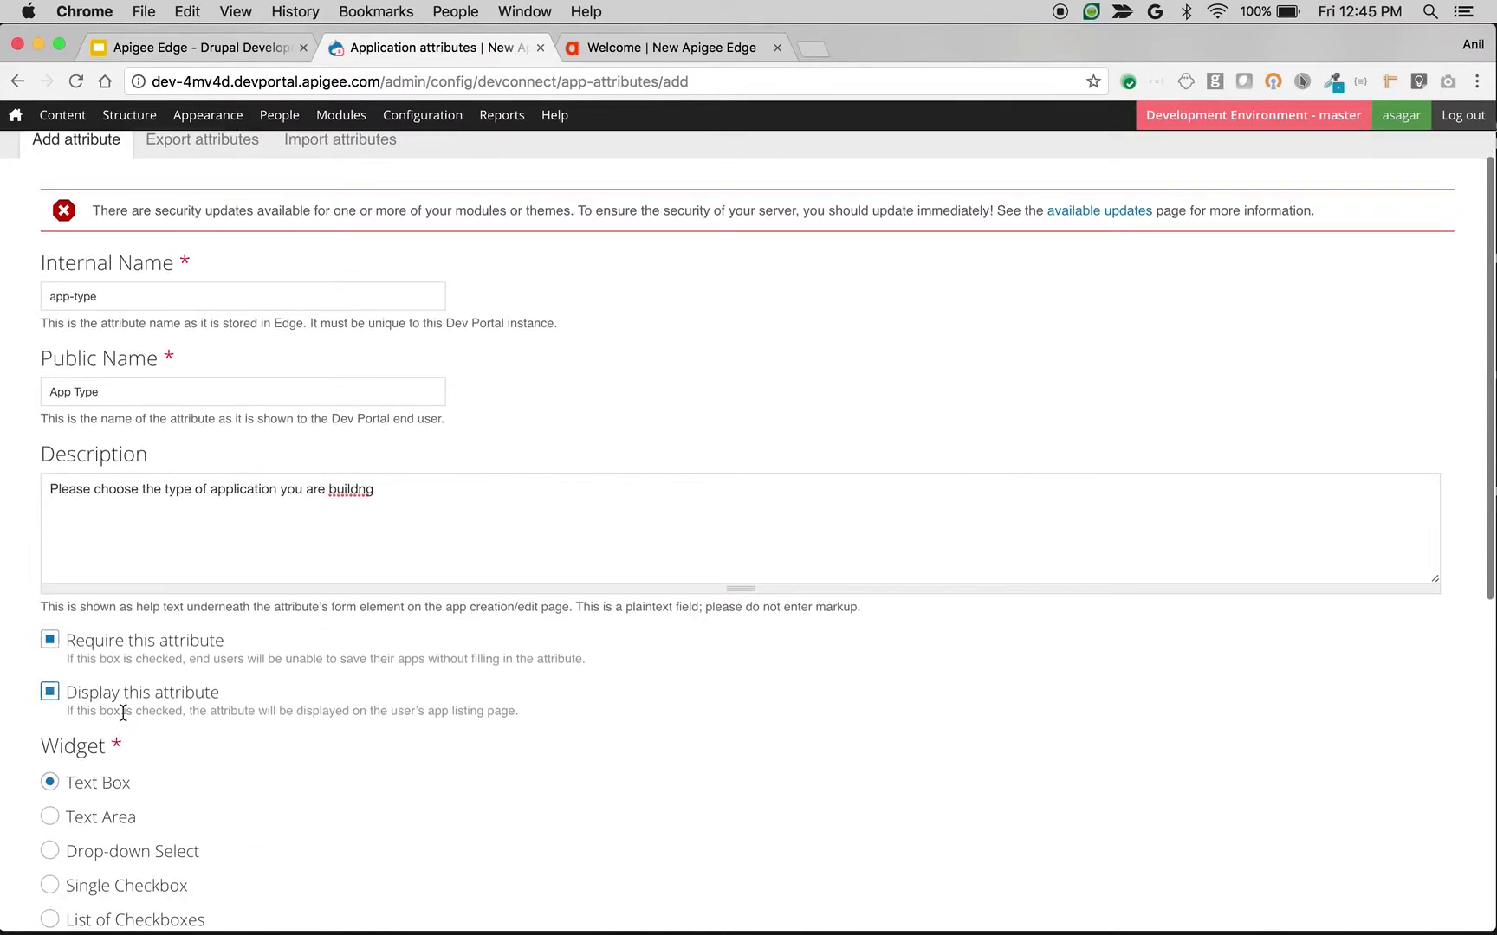
scroll(121, 705, down, 5)
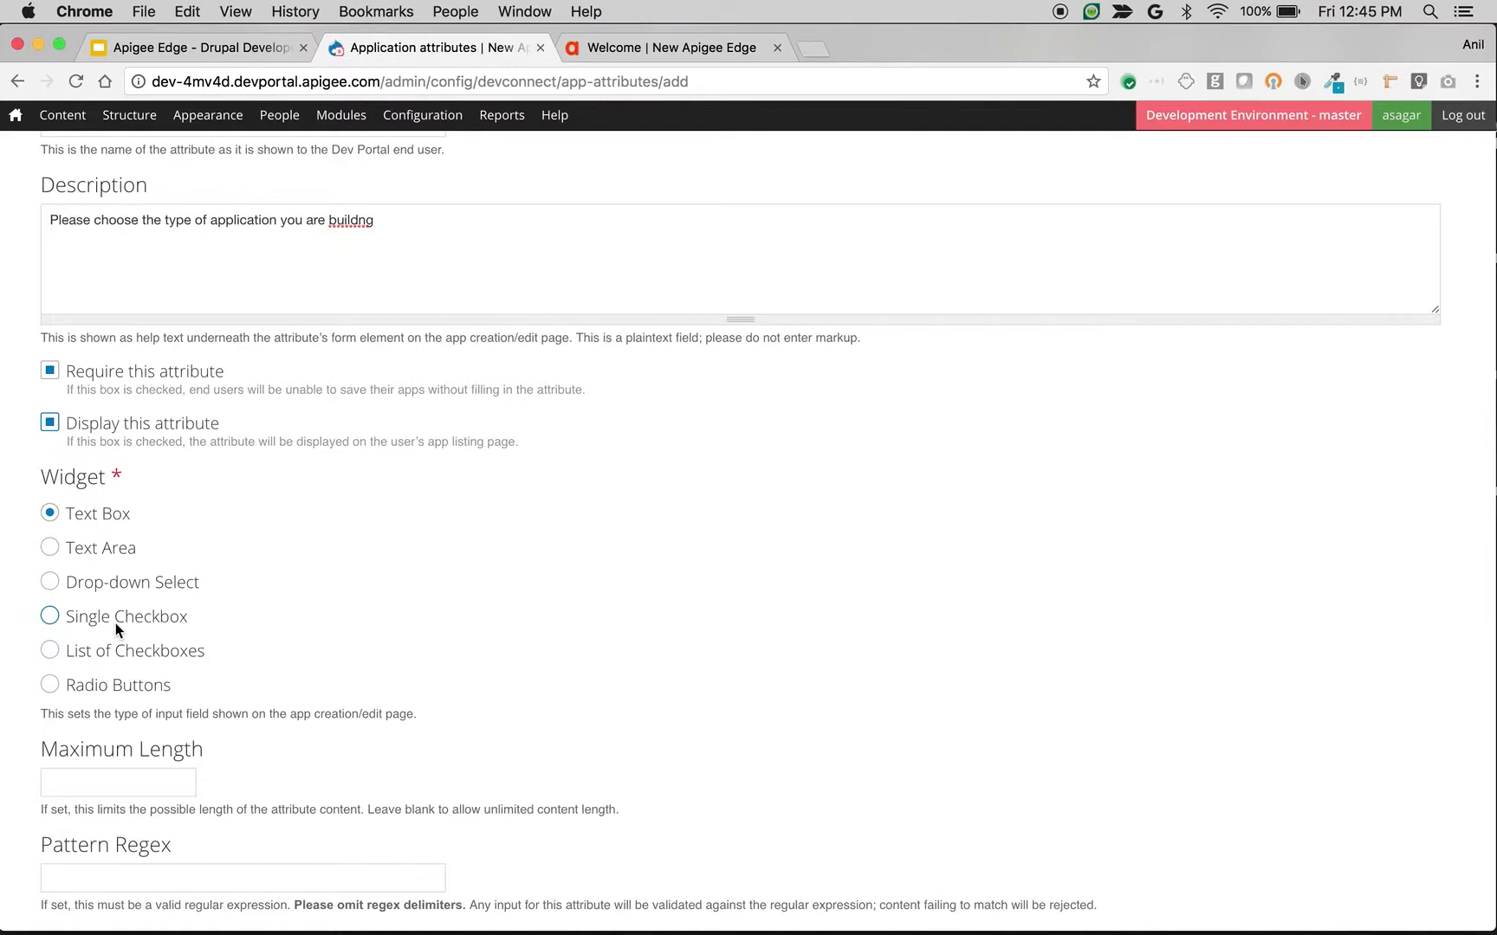
click(121, 685)
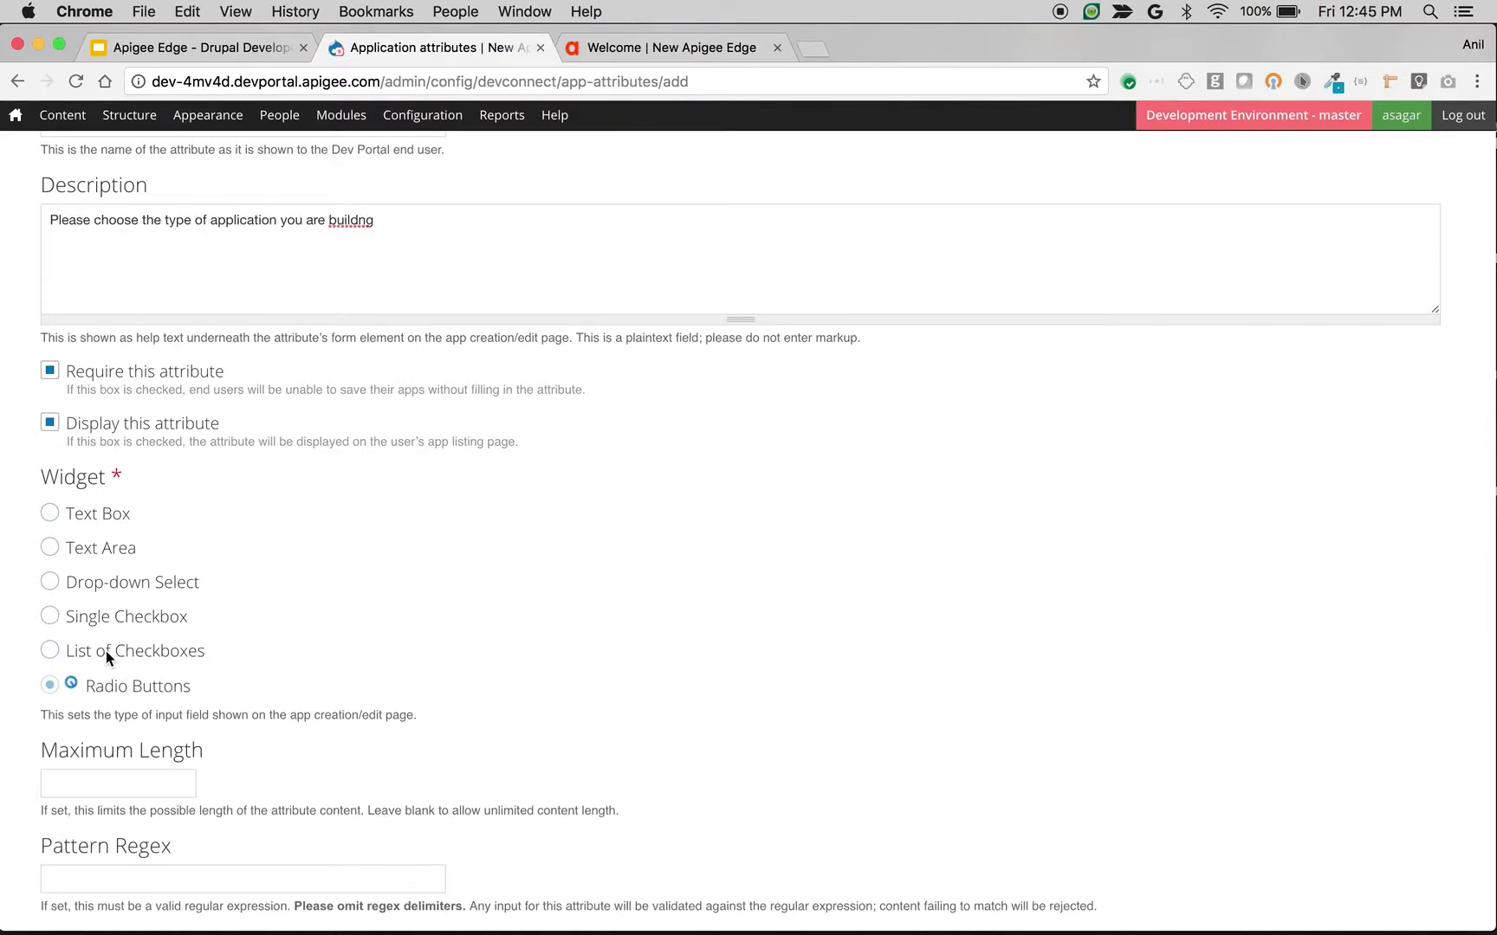
click(106, 650)
scroll(117, 667, down, 1)
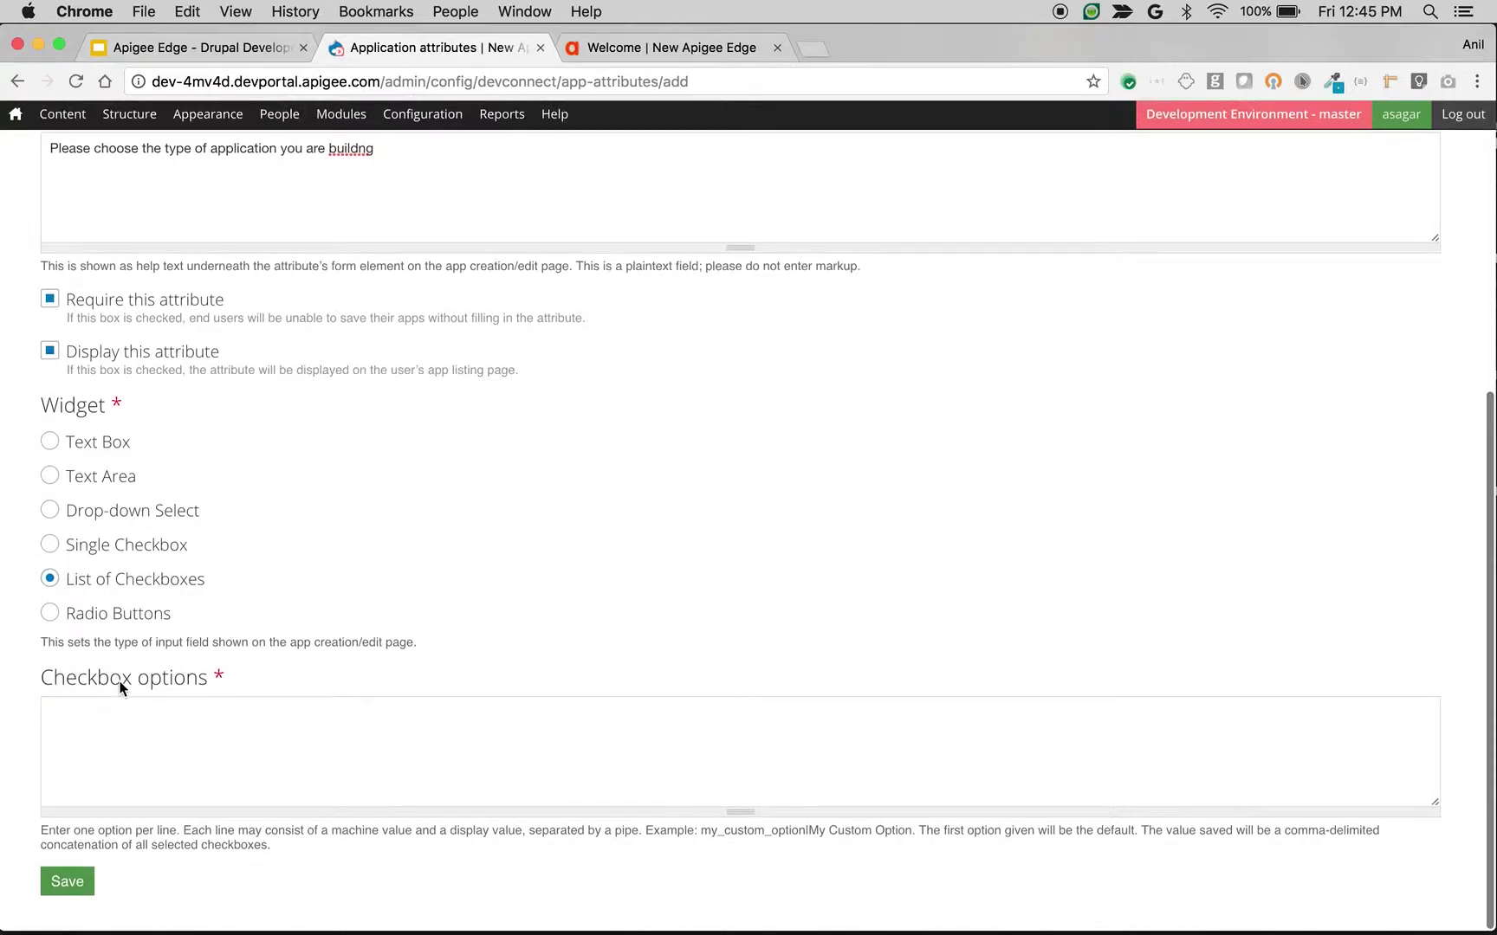
click(128, 715)
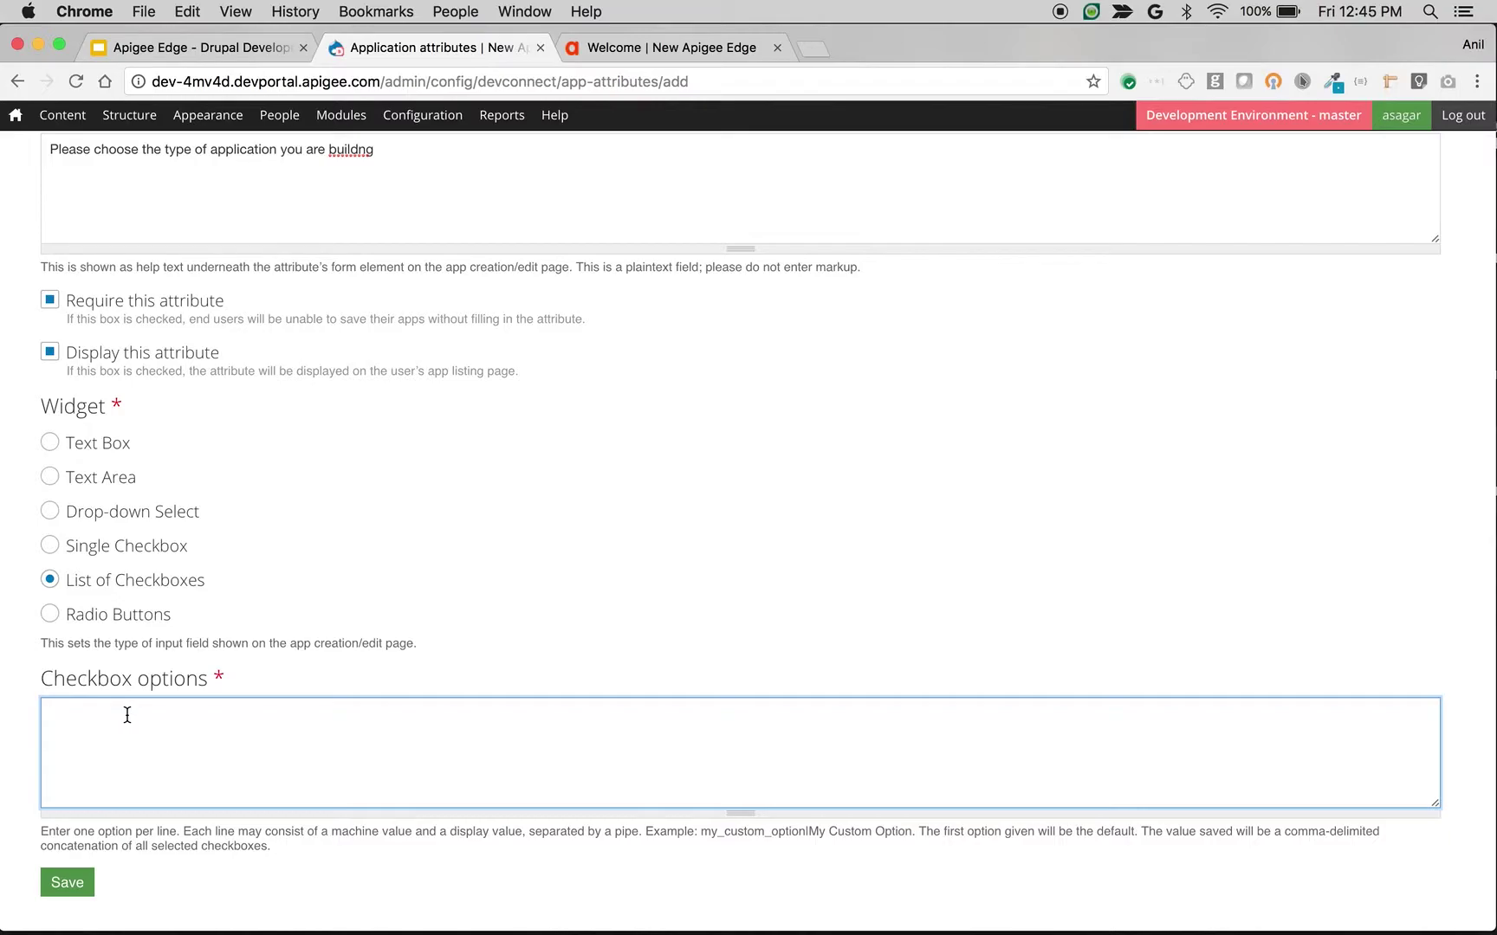
Enter checkbox options ios|IOS, android|Android, web|Web, other|Other and save the attribute
text(ios|IOS)
key(Return)
text(android|Androidwi)
key(BackSpace)
key(BackSpace)
key(Return)
text(oter)
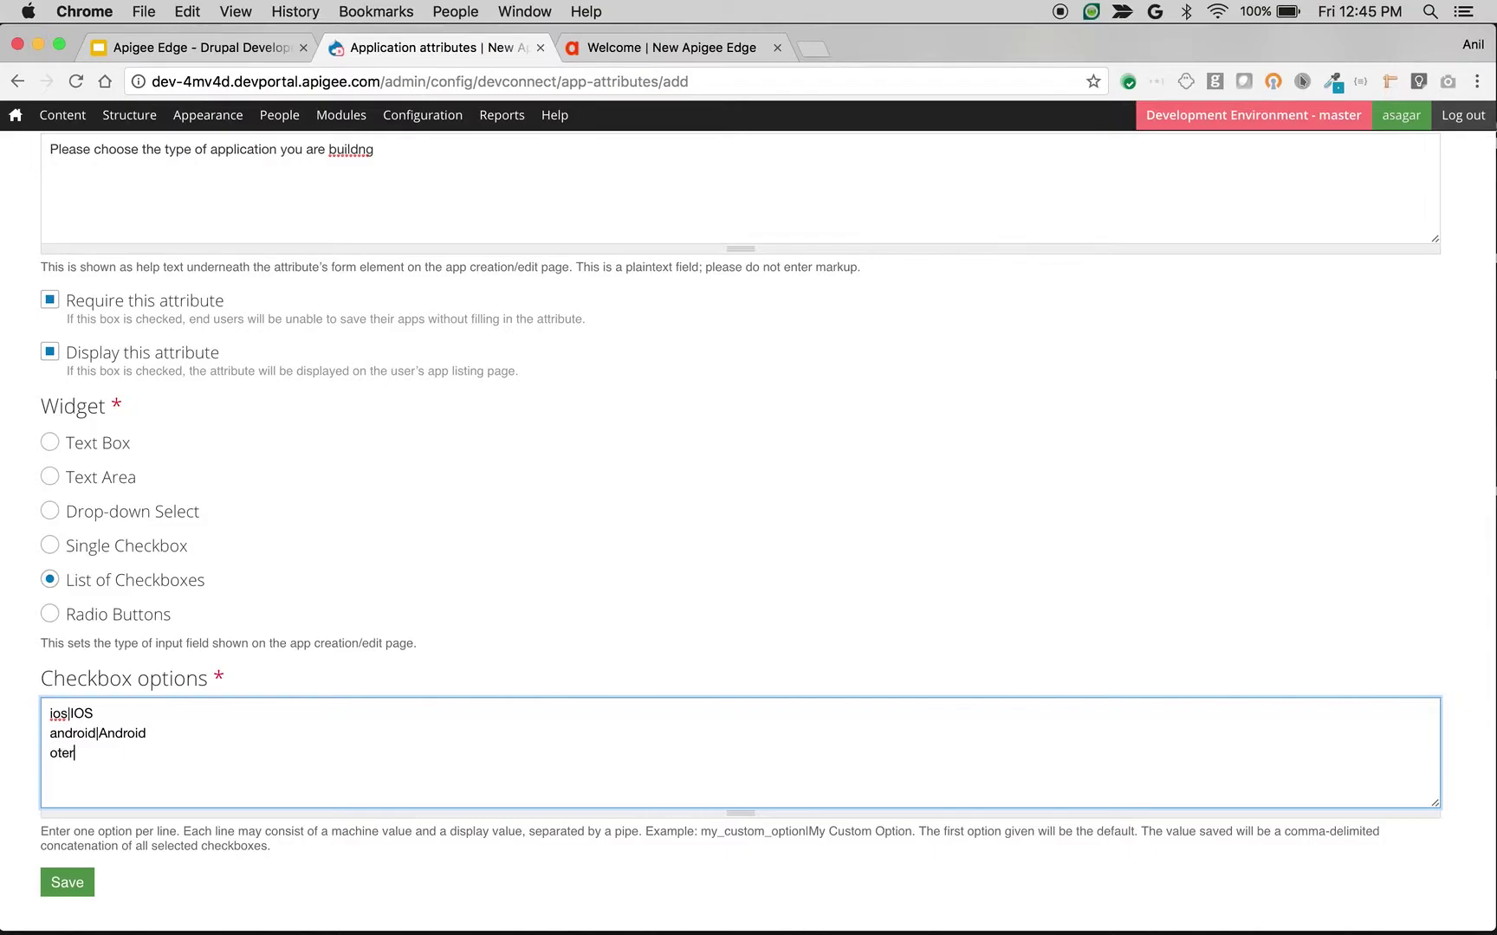
key(BackSpace)
key(BackSpace)
text(her)
key(BackSpace)
key(BackSpace)
key(BackSpace)
key(BackSpace)
key(BackSpace)
text(web|Web)
key(Return)
text(other|Other)
click(80, 882)
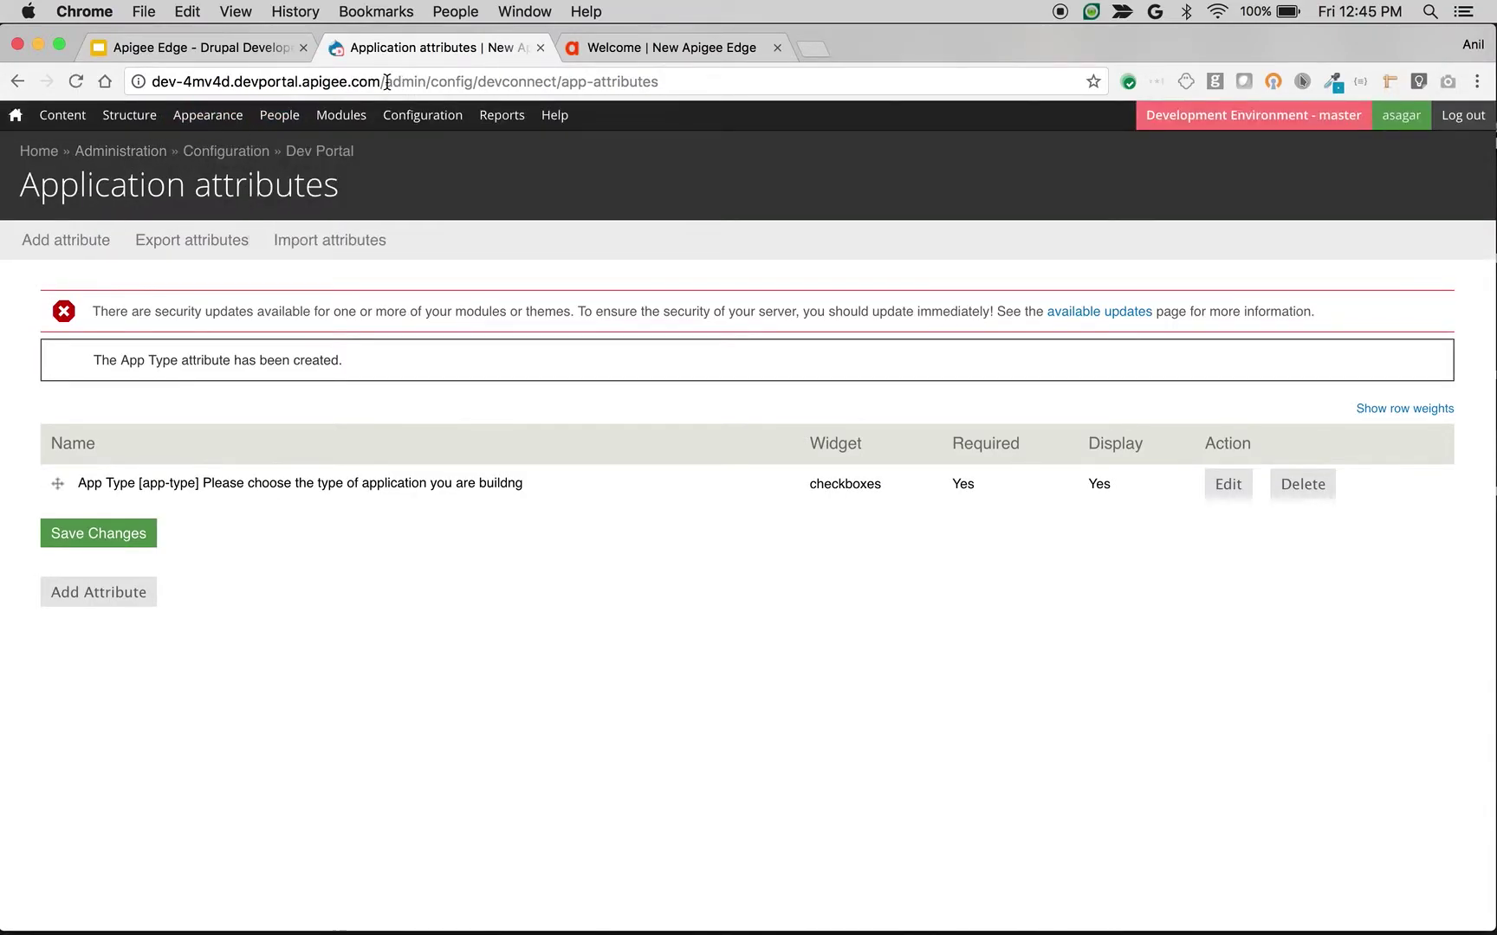
Load user/me/apps/add from the address bar to see the new App Type checkboxes on Add App
drag(384, 81, 694, 109)
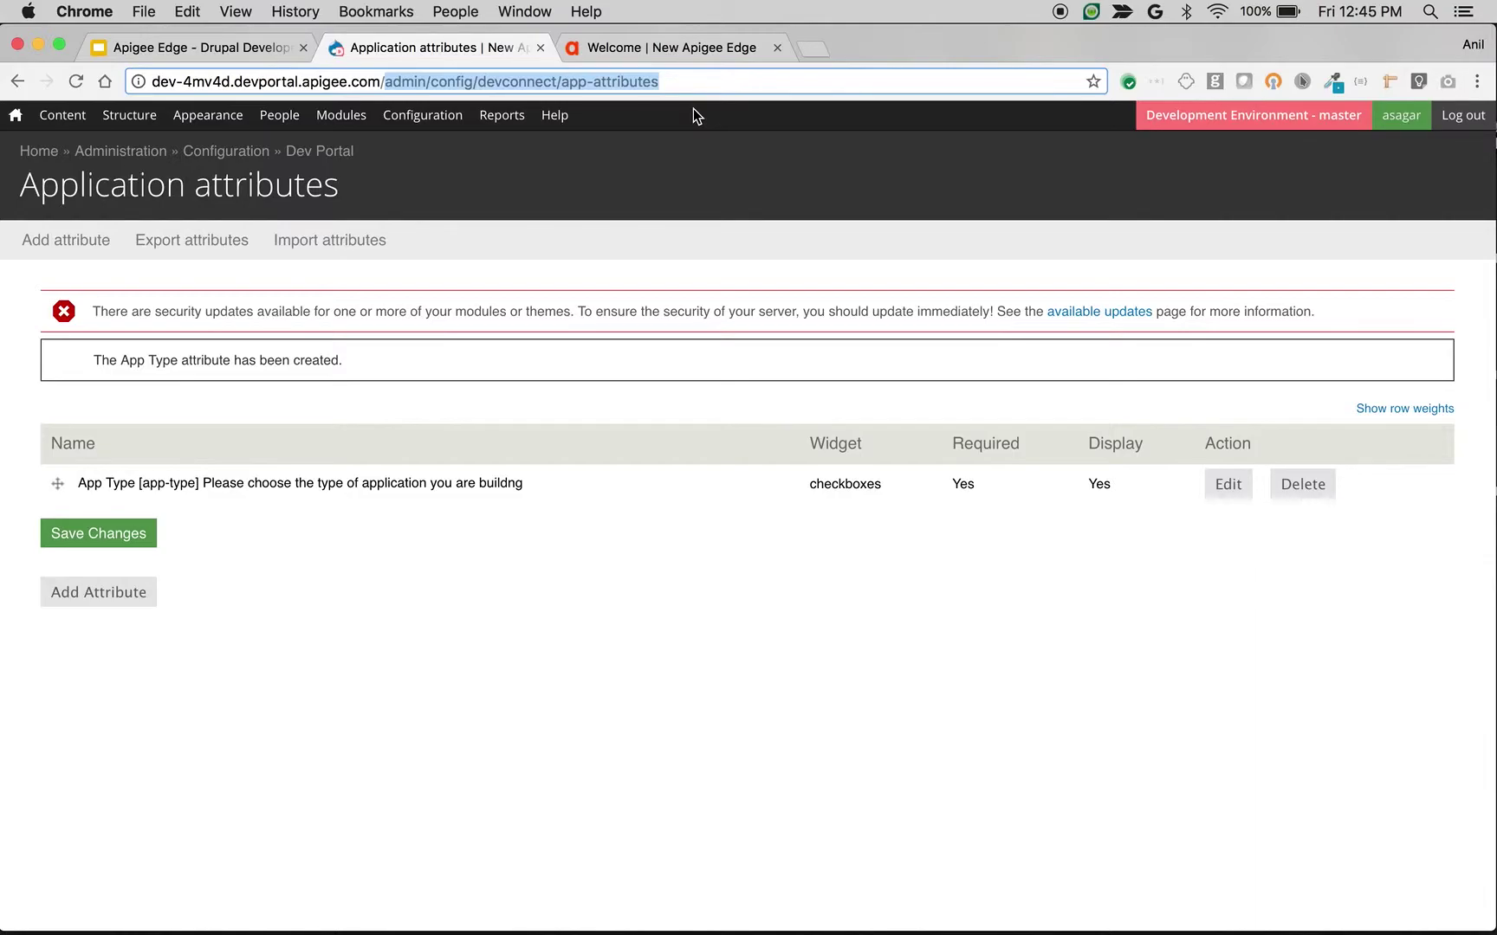
text(user/me/apps)
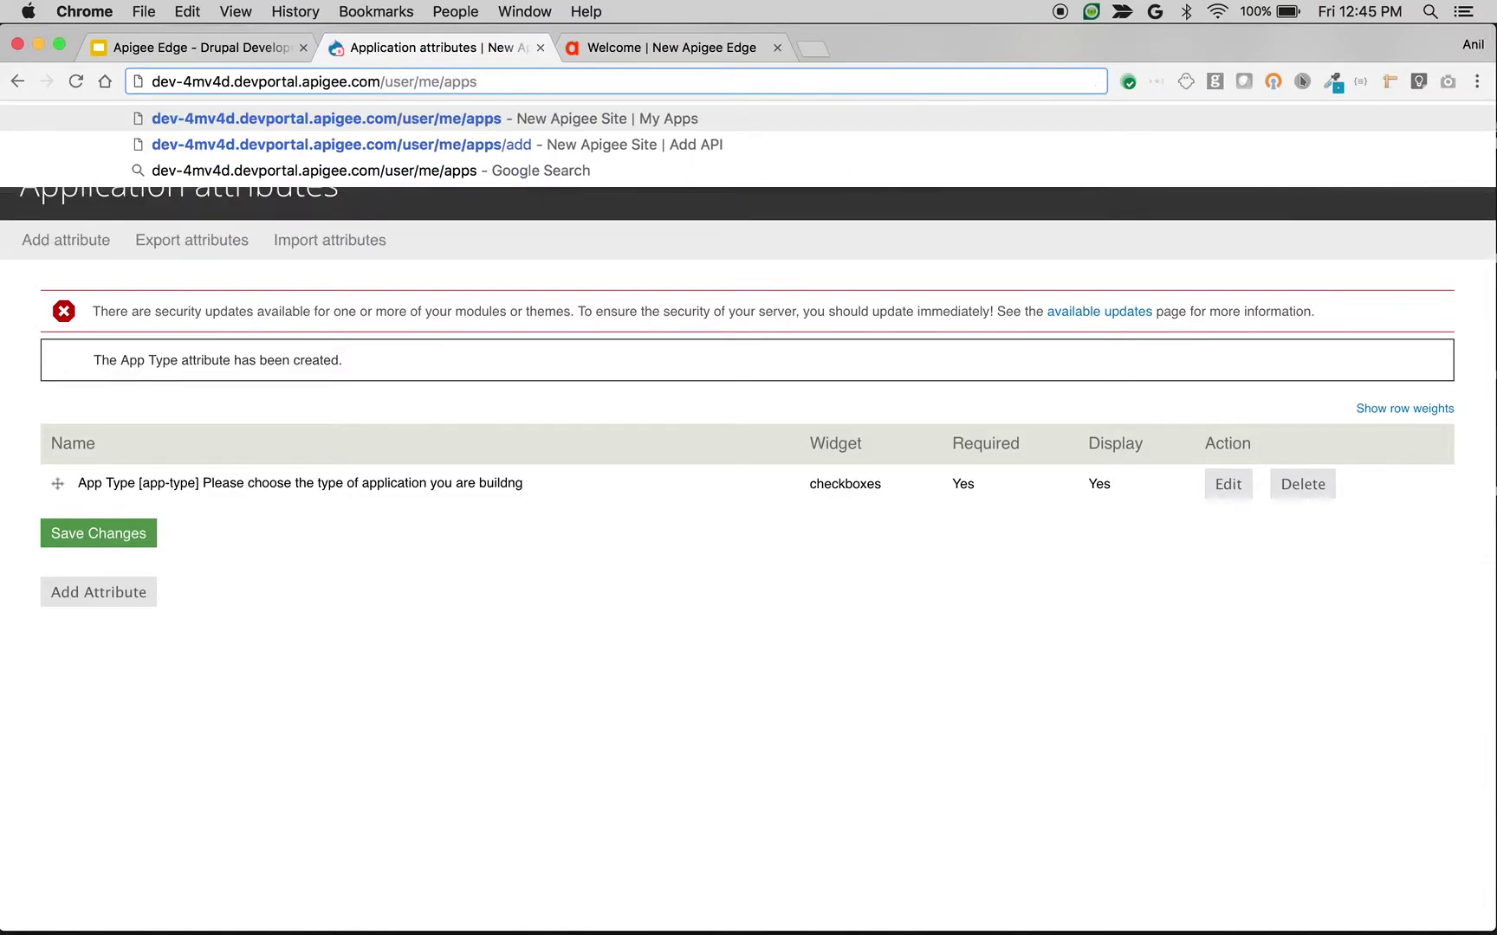
key(Down)
key(Return)
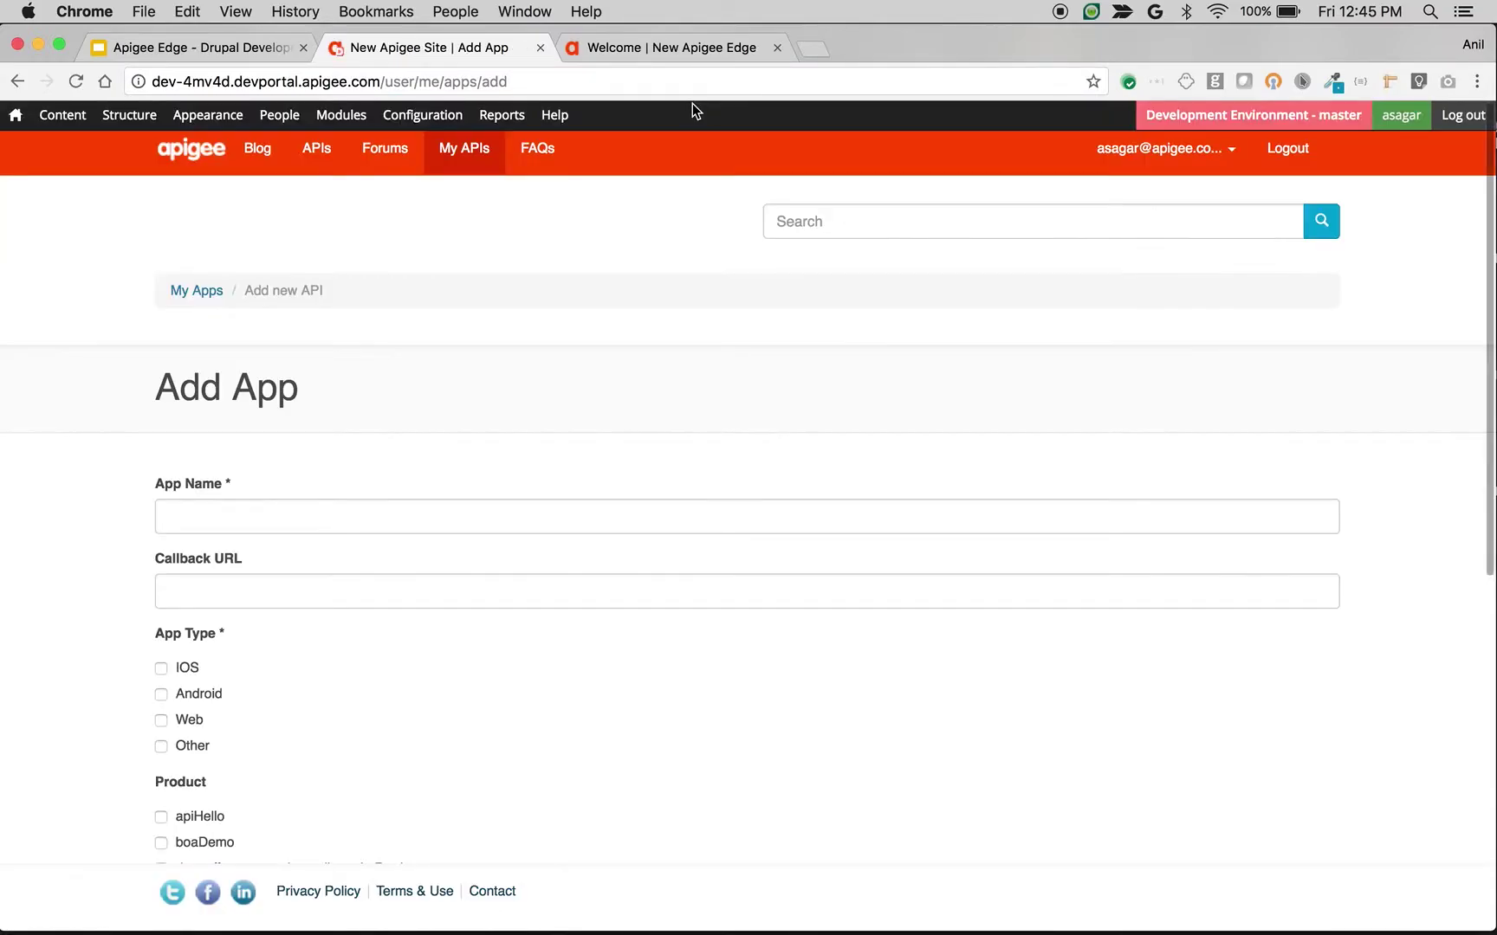
scroll(554, 434, down, 3)
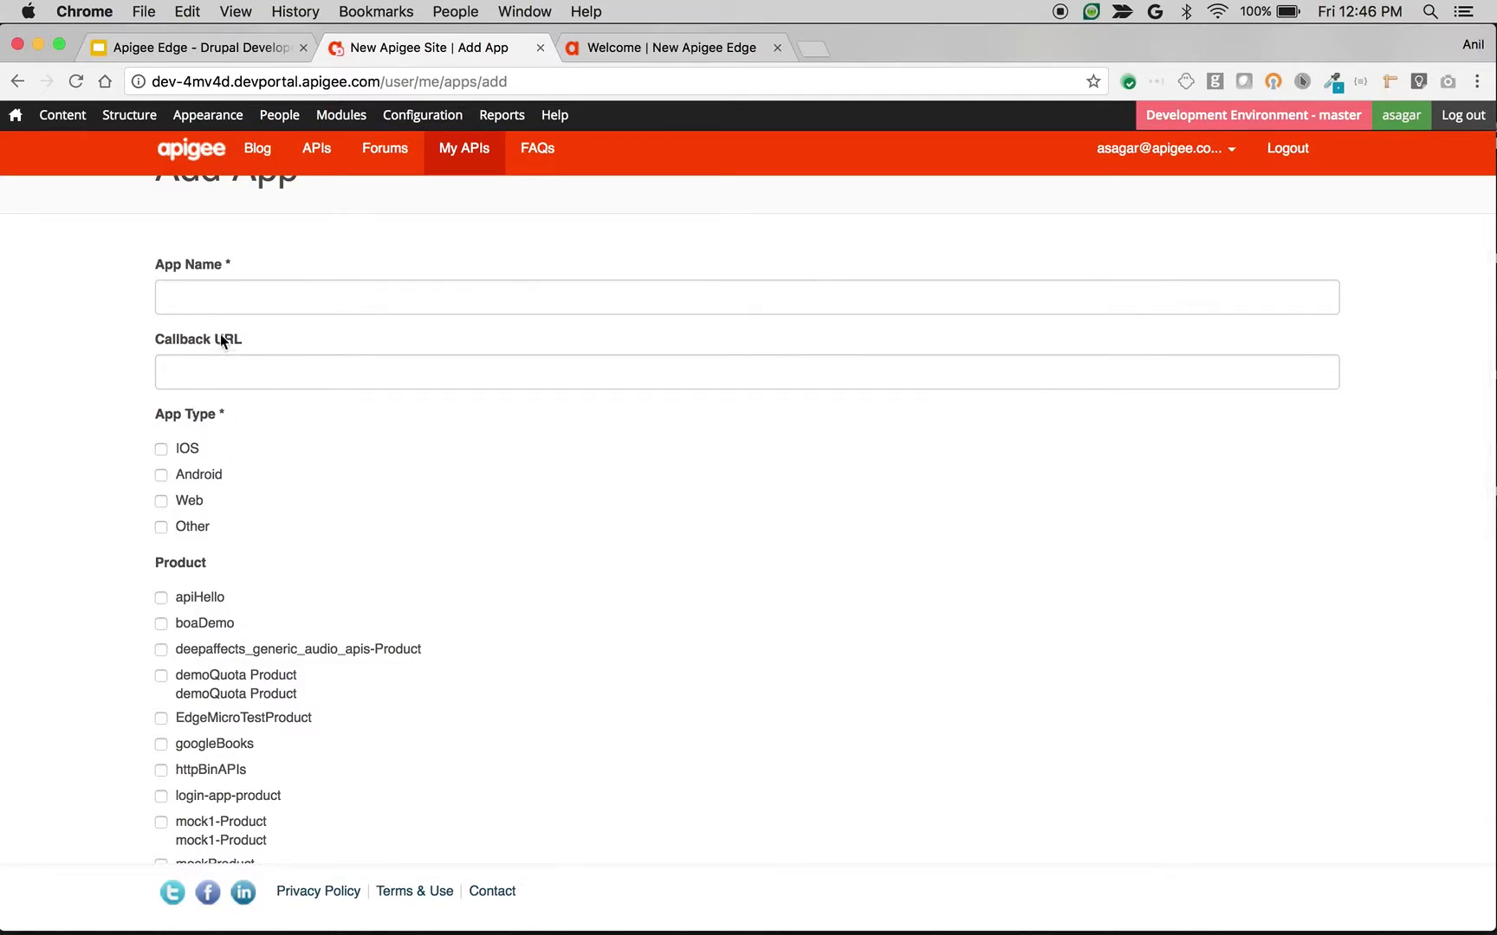
click(195, 301)
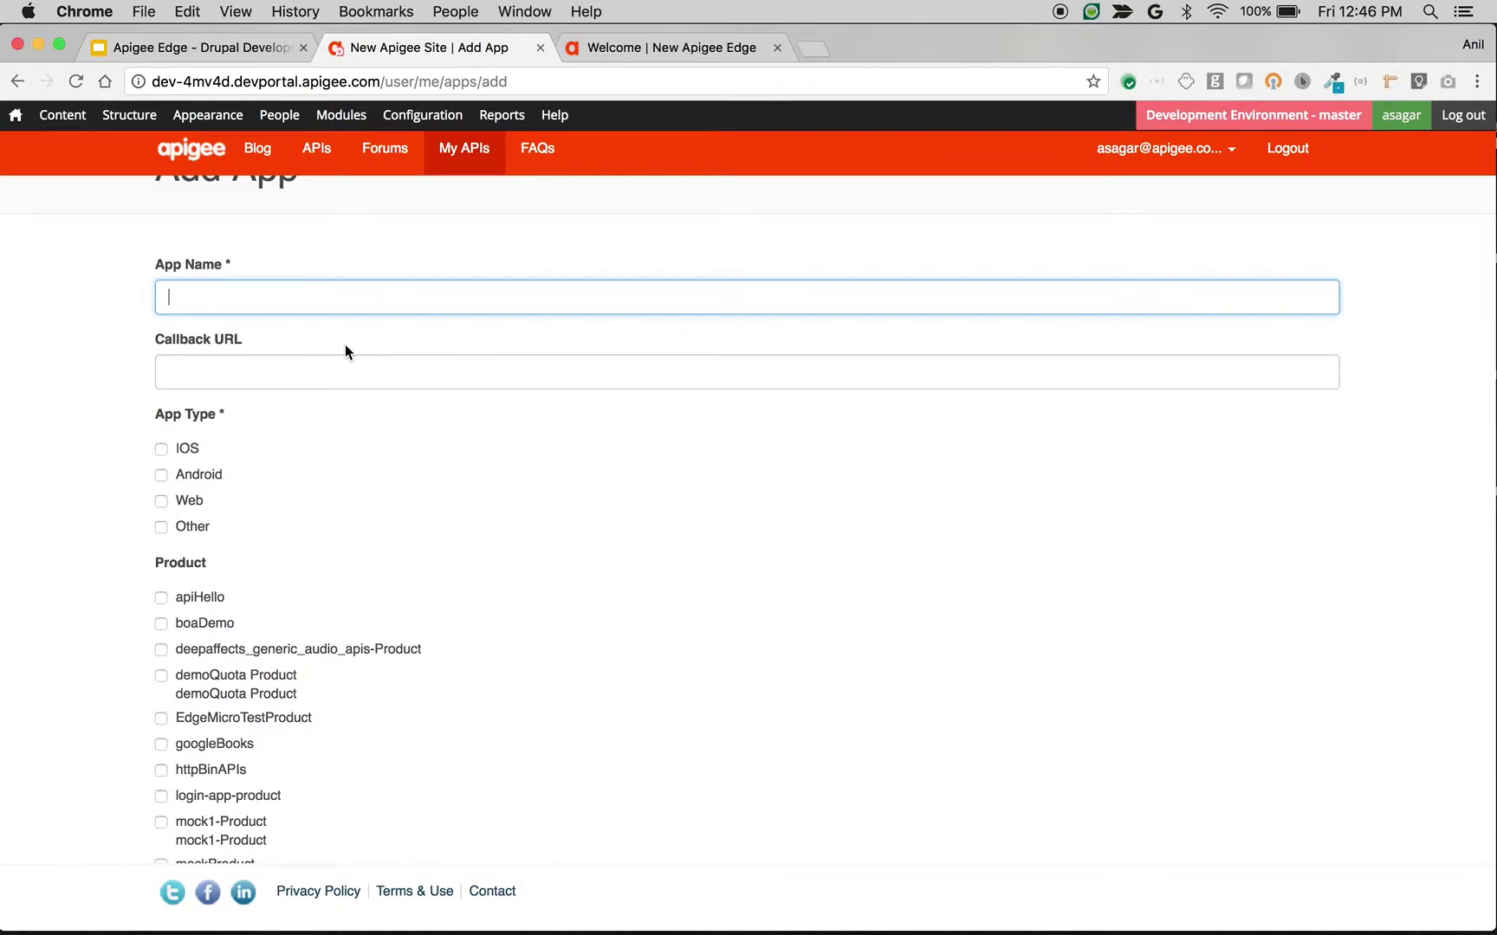
text(SampleApp110)
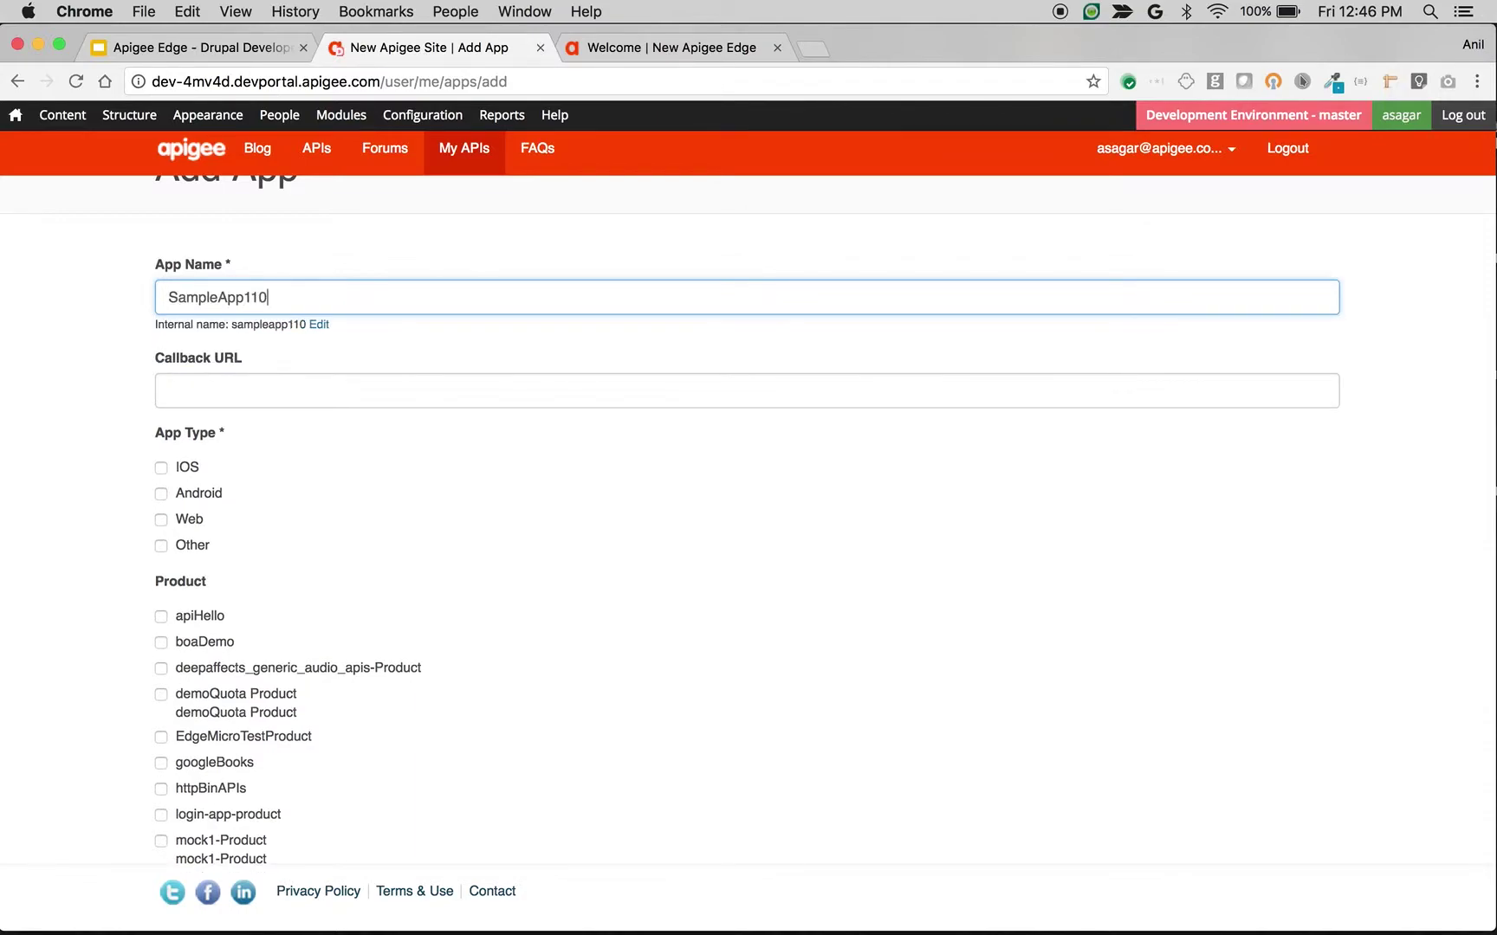
key(Tab)
key(Tab)
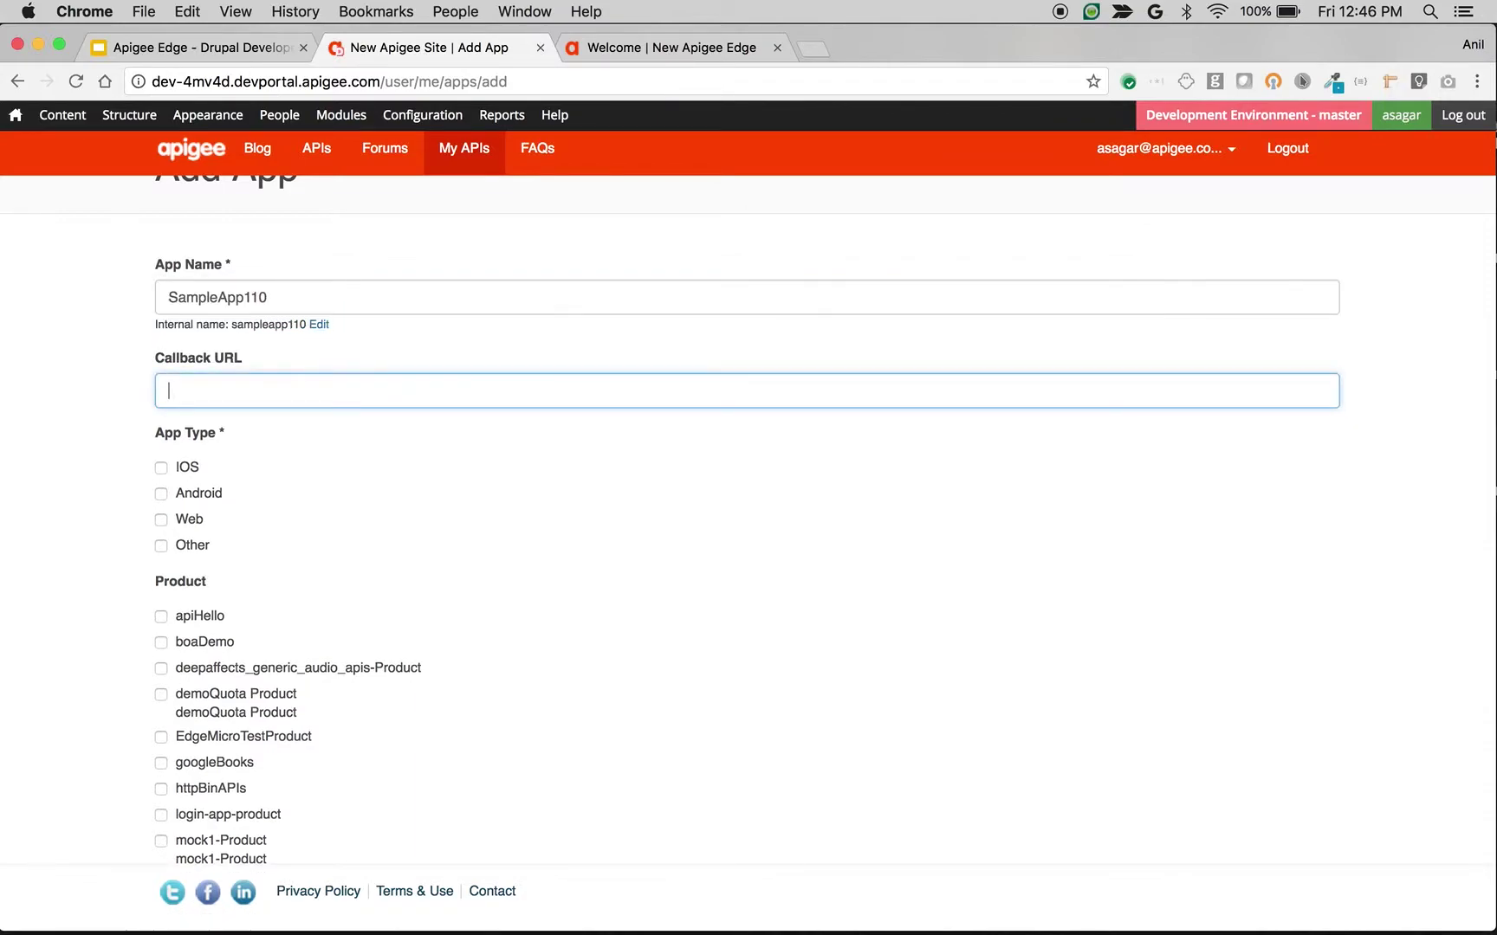
key(Down)
key(Down)
key(Return)
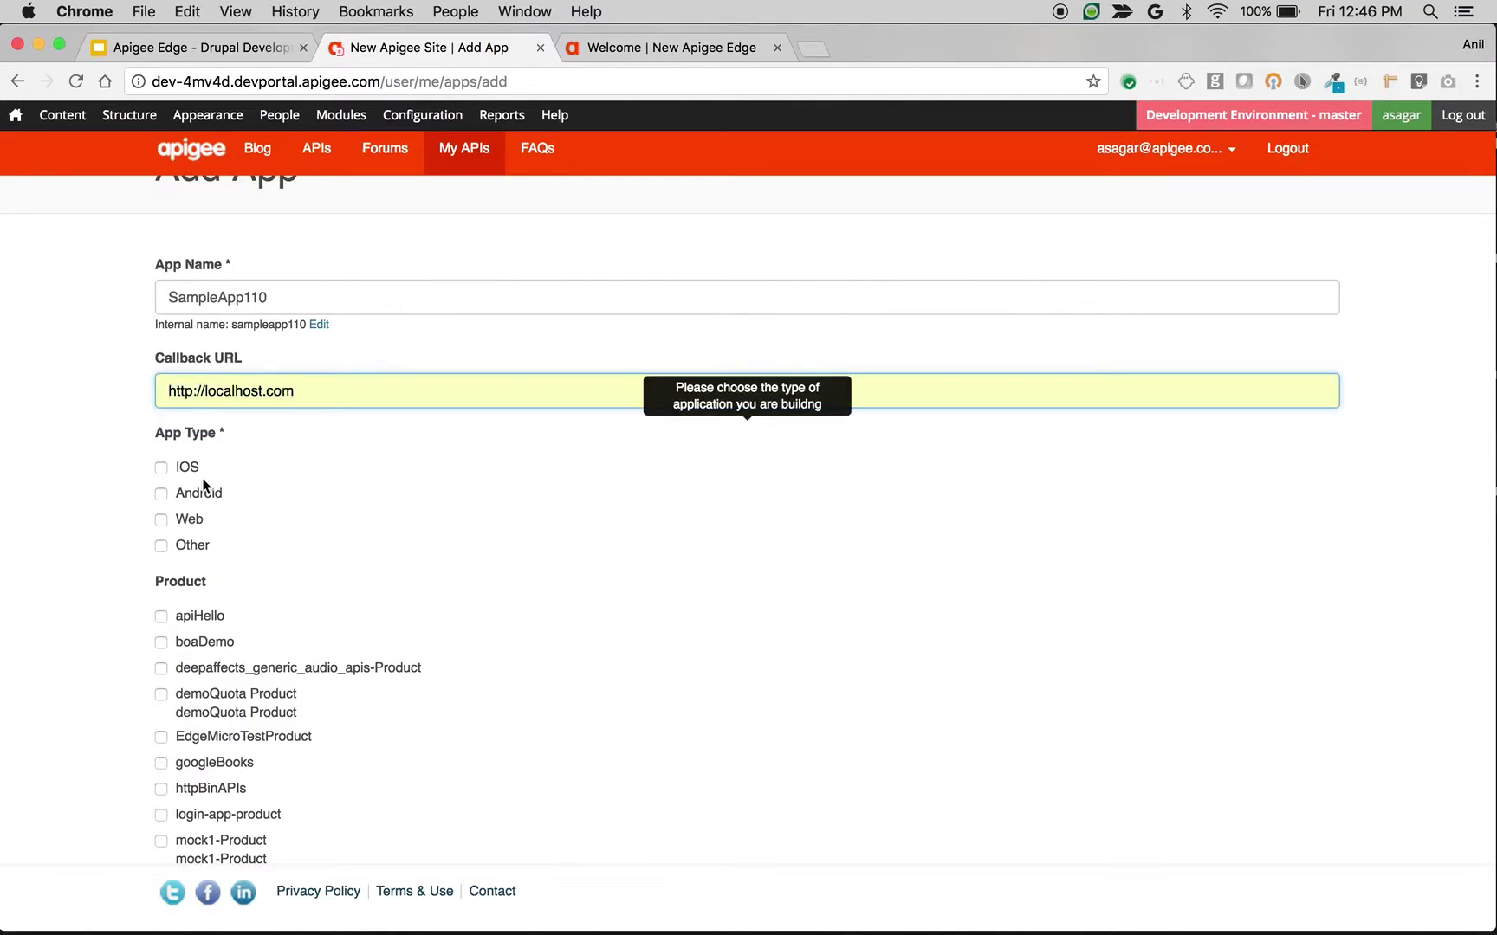
Tick App Type IOS and Android plus the mockProduct product, then create the app
click(189, 470)
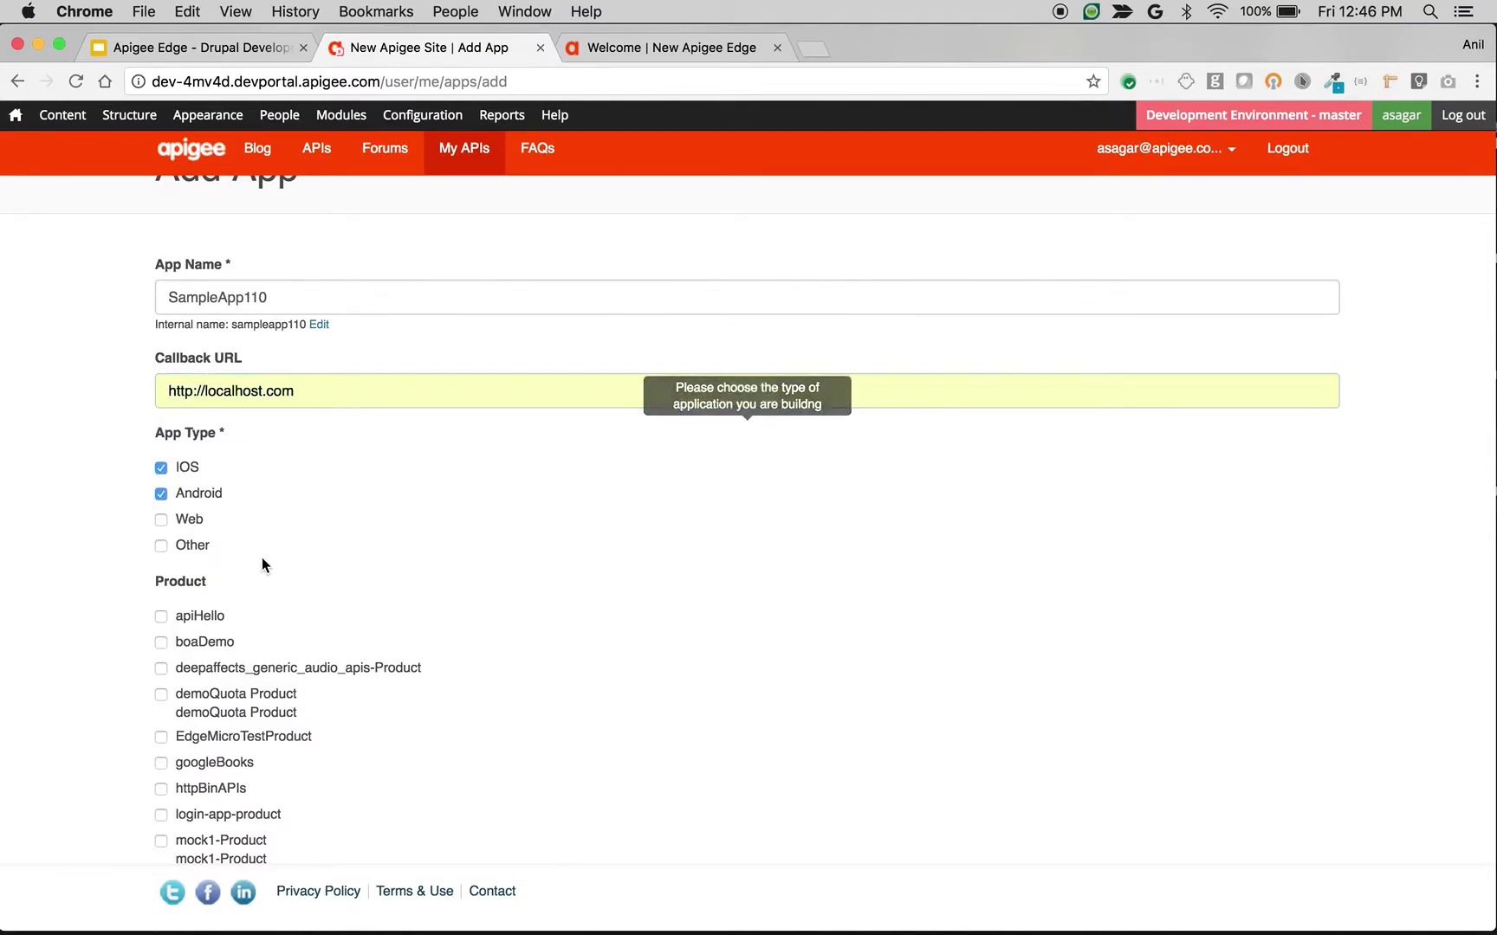
scroll(262, 556, down, 5)
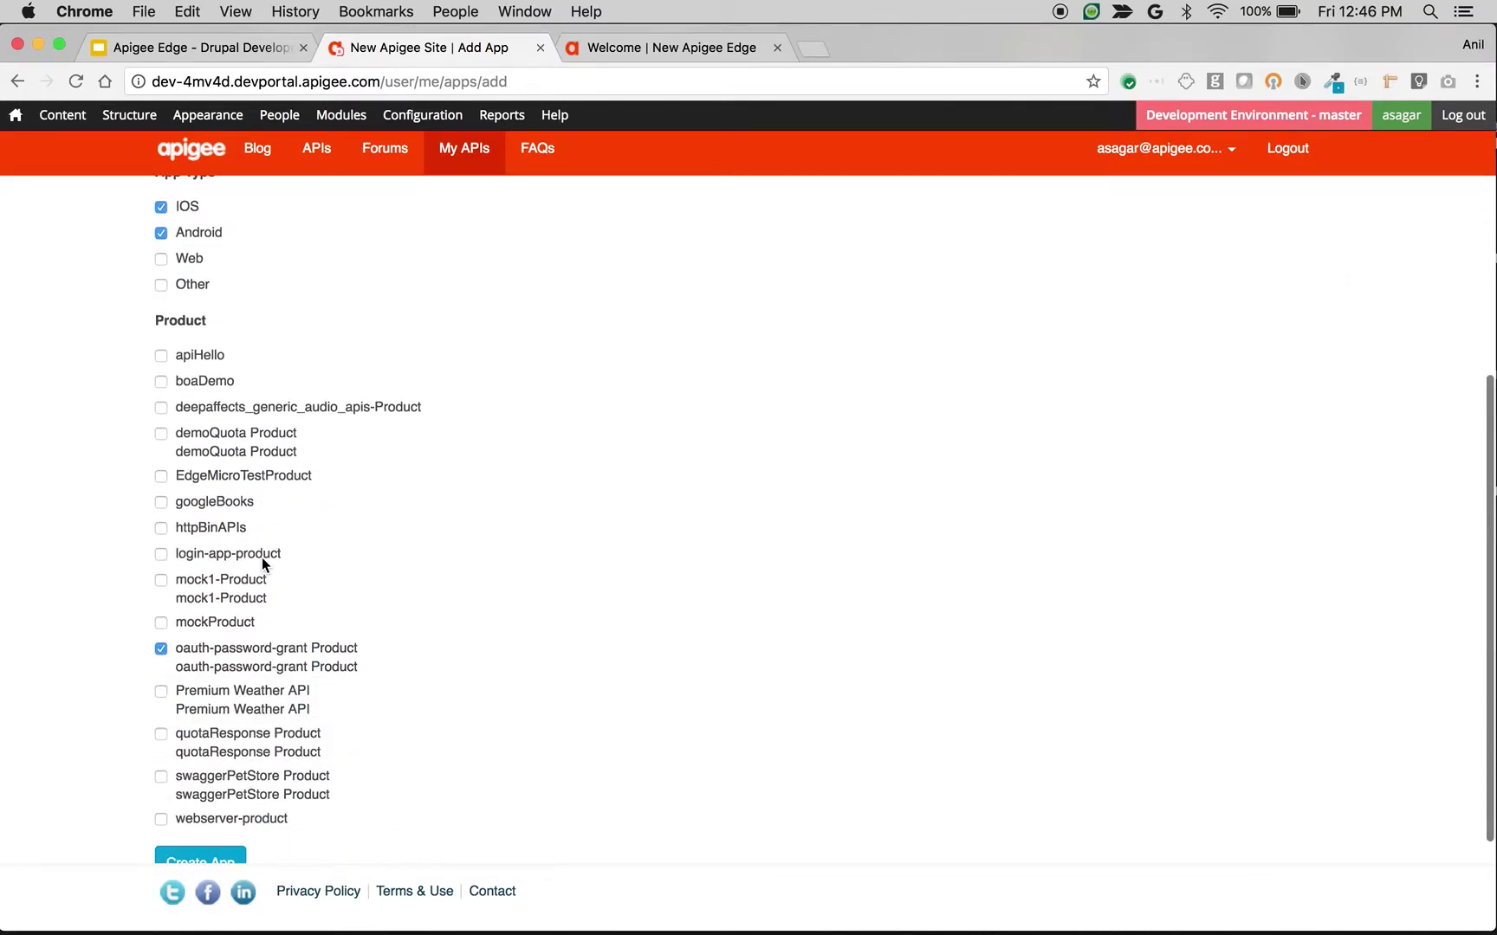
click(191, 619)
scroll(216, 706, down, 3)
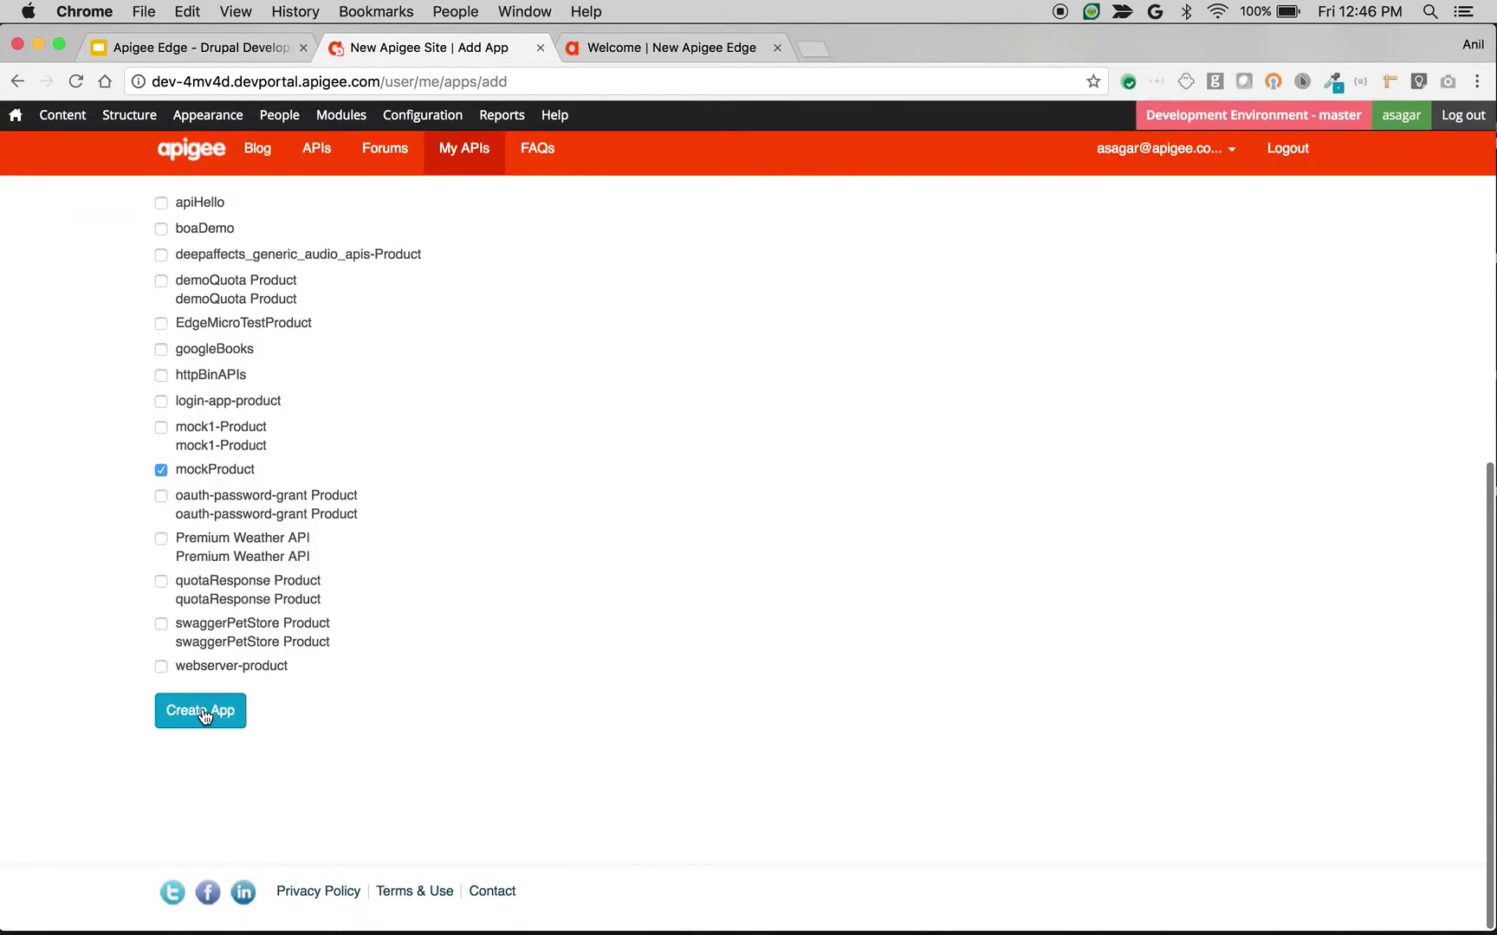
click(210, 709)
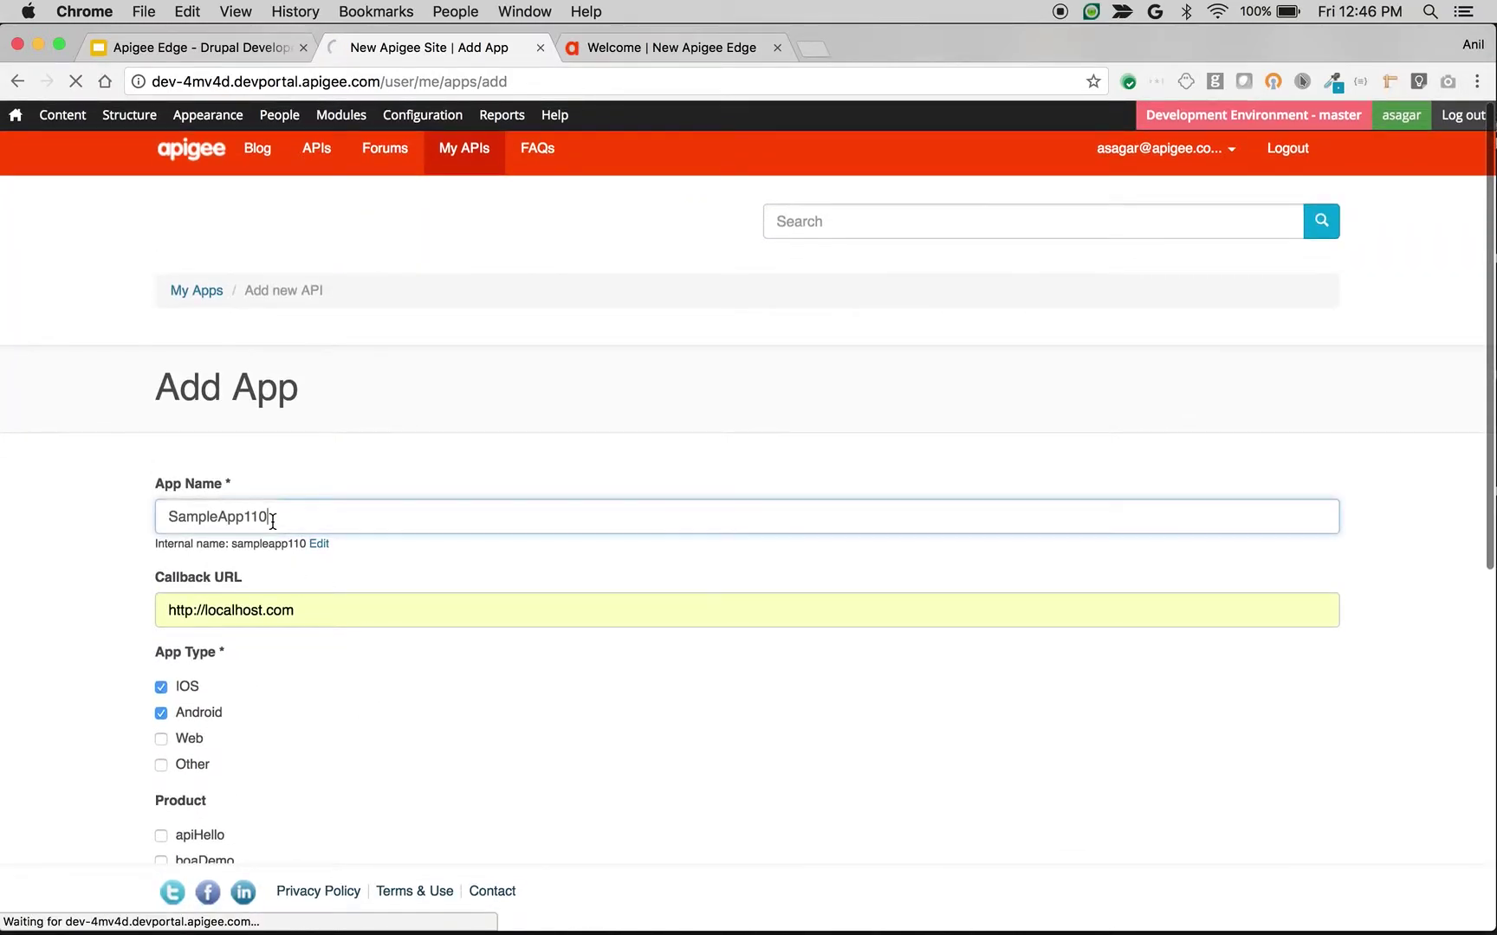
Open Publish > Apps in the Apigee Edge tab
double_click(273, 518)
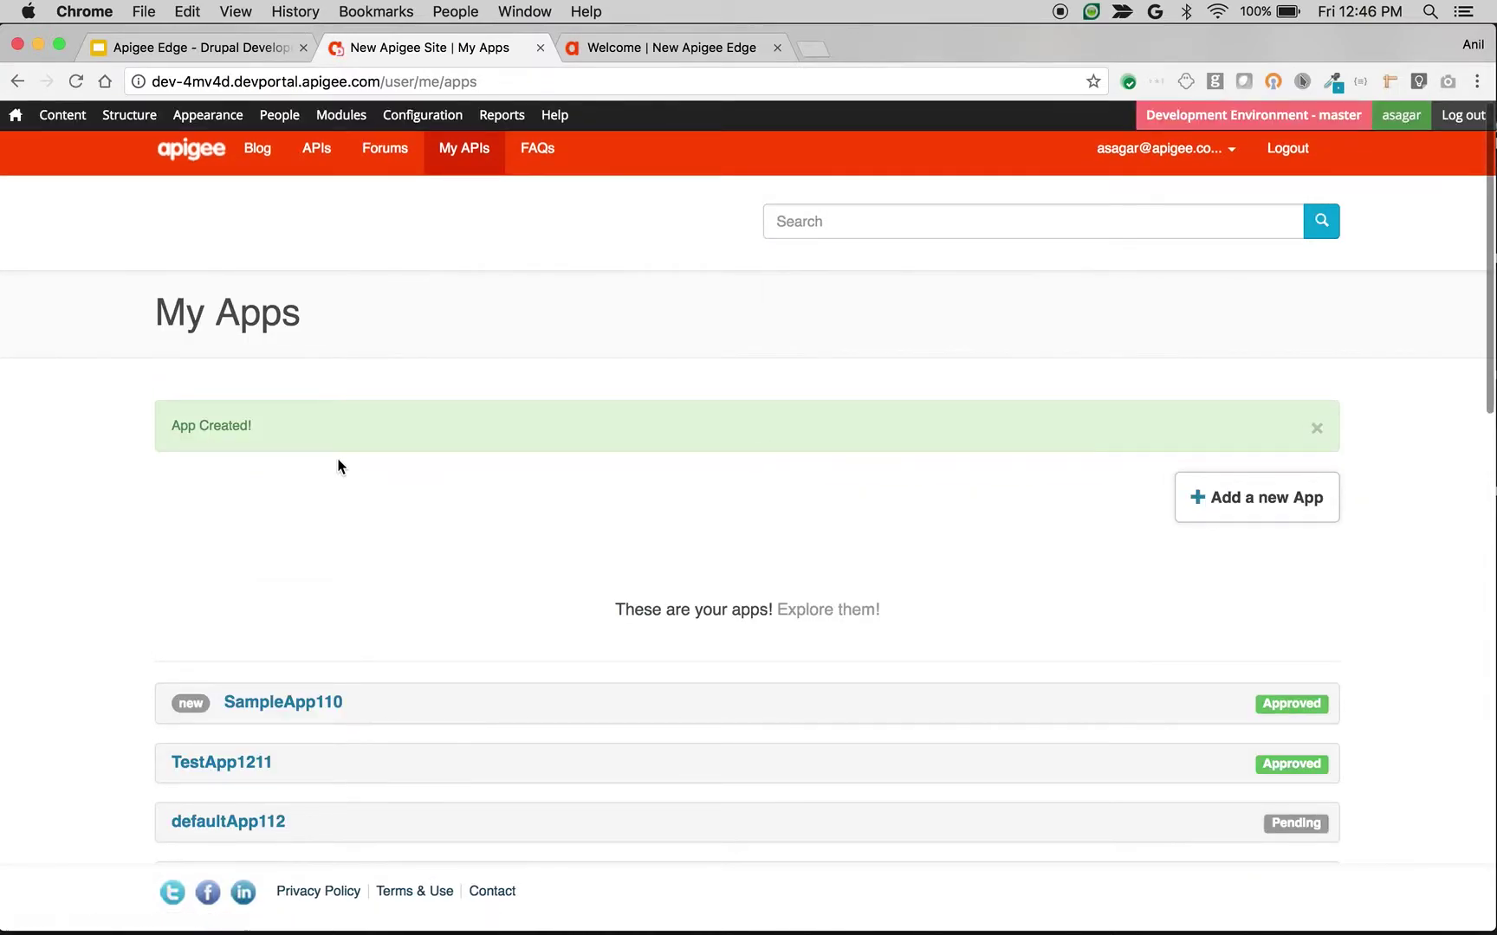
click(682, 42)
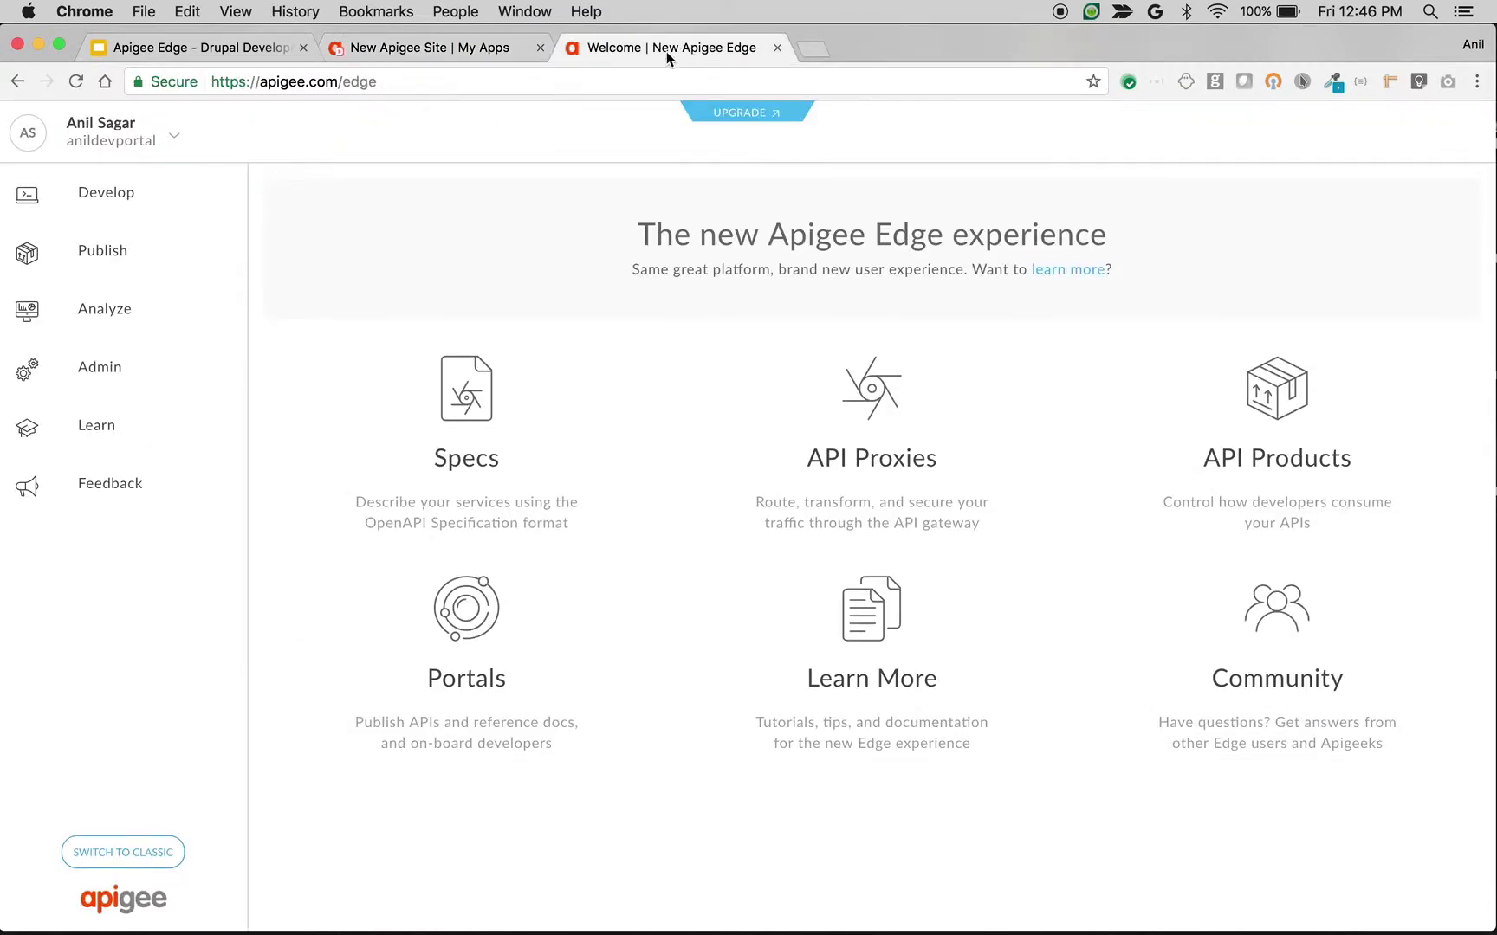
click(88, 239)
click(95, 356)
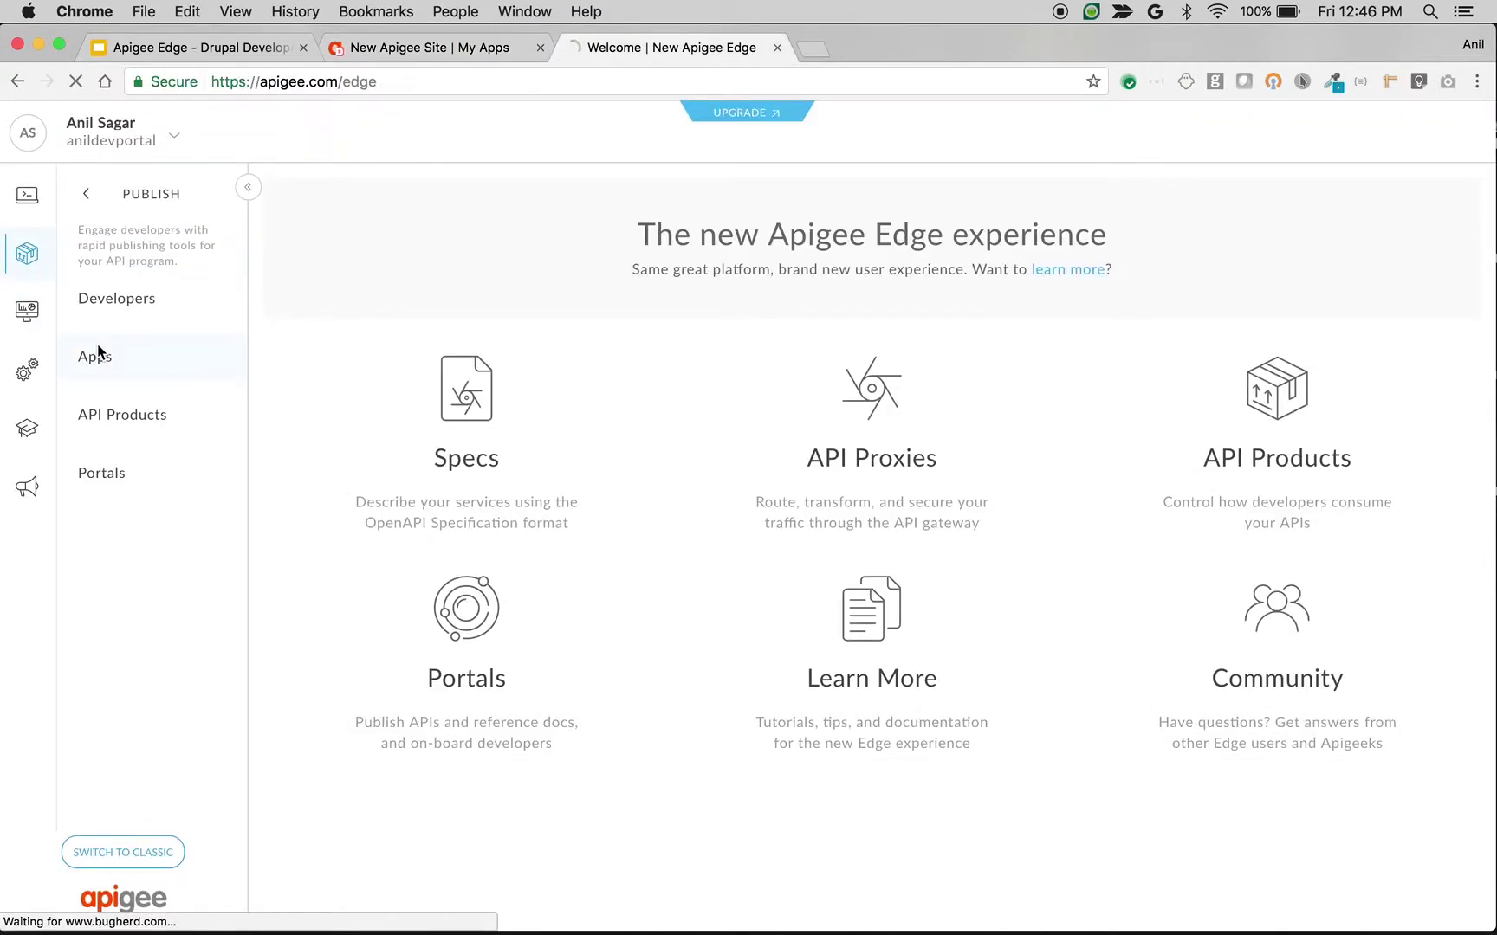
Check SampleApp110's products and details in My Apps, showing App Type IOS,Android, then return to Edge
click(393, 49)
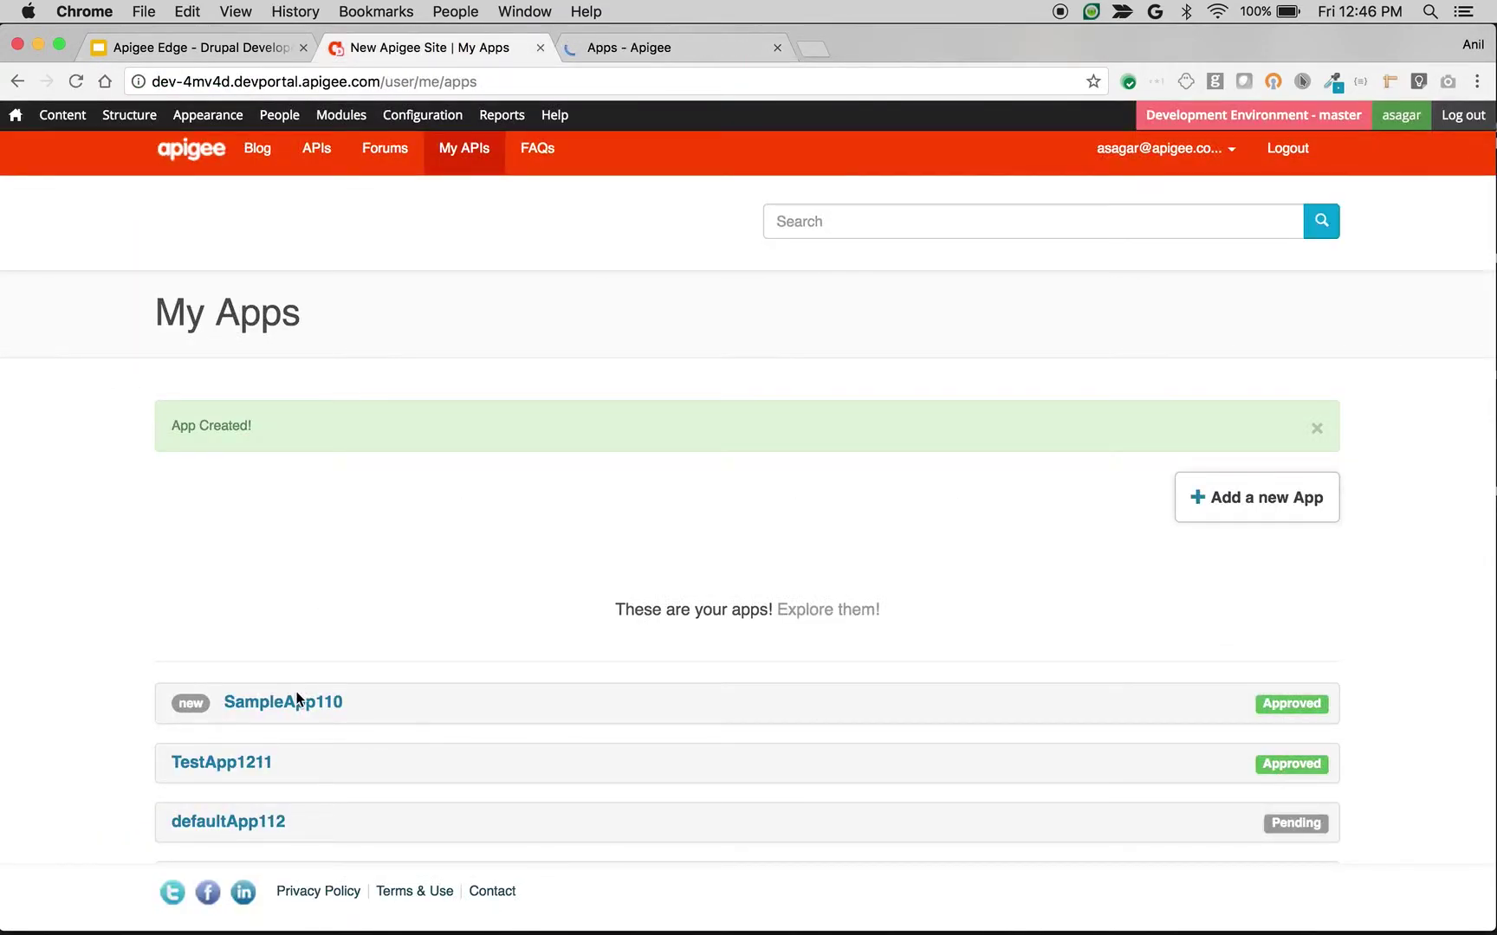
click(296, 715)
scroll(299, 633, down, 5)
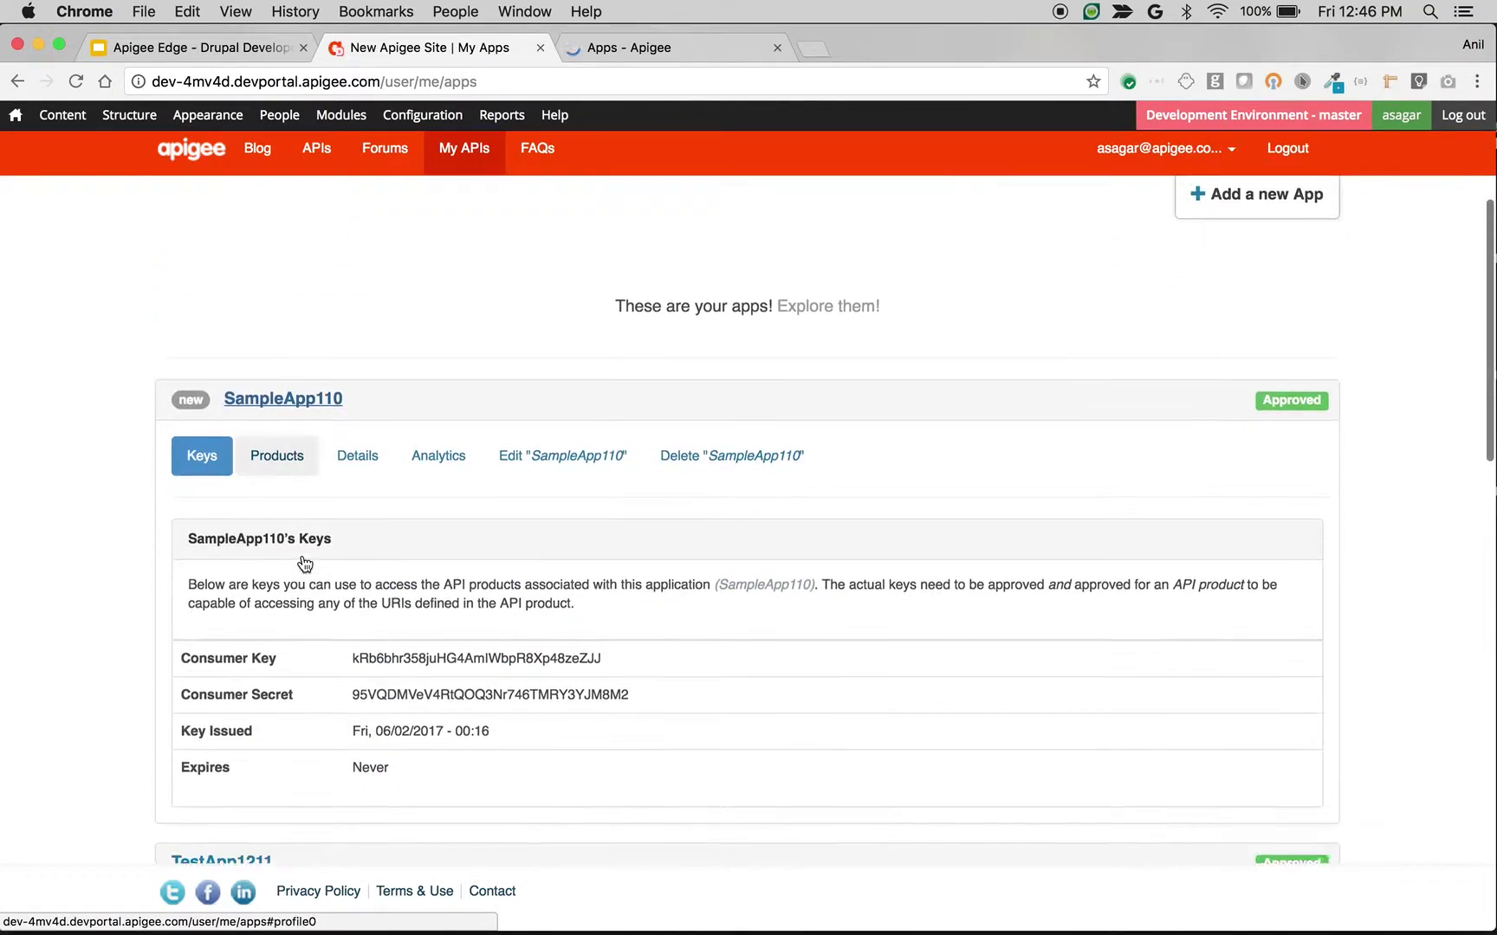
click(275, 438)
click(355, 450)
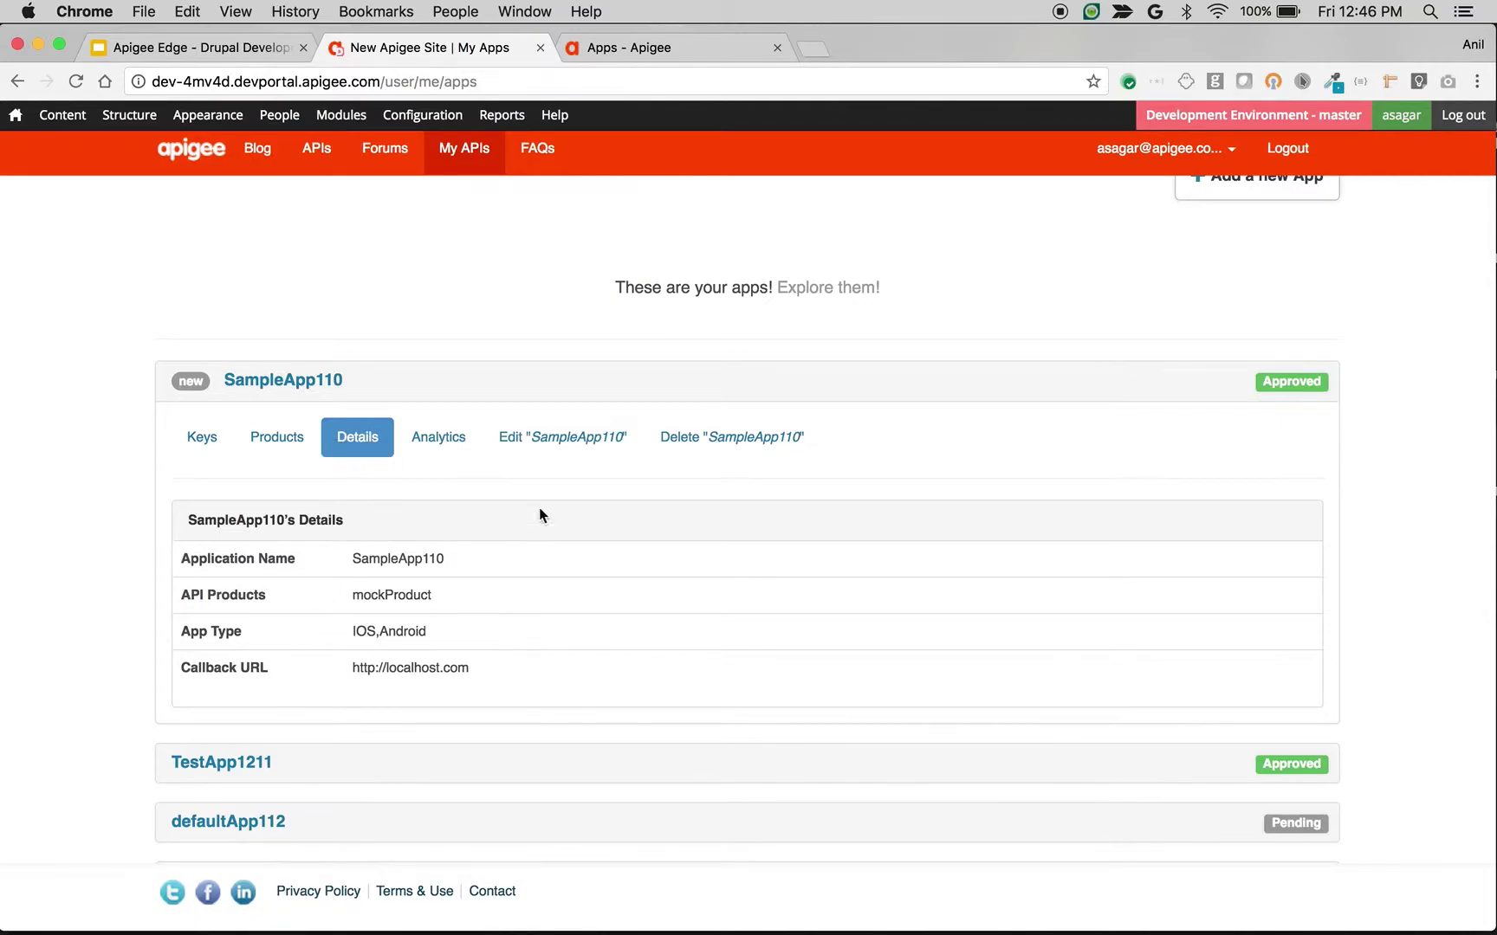
click(674, 51)
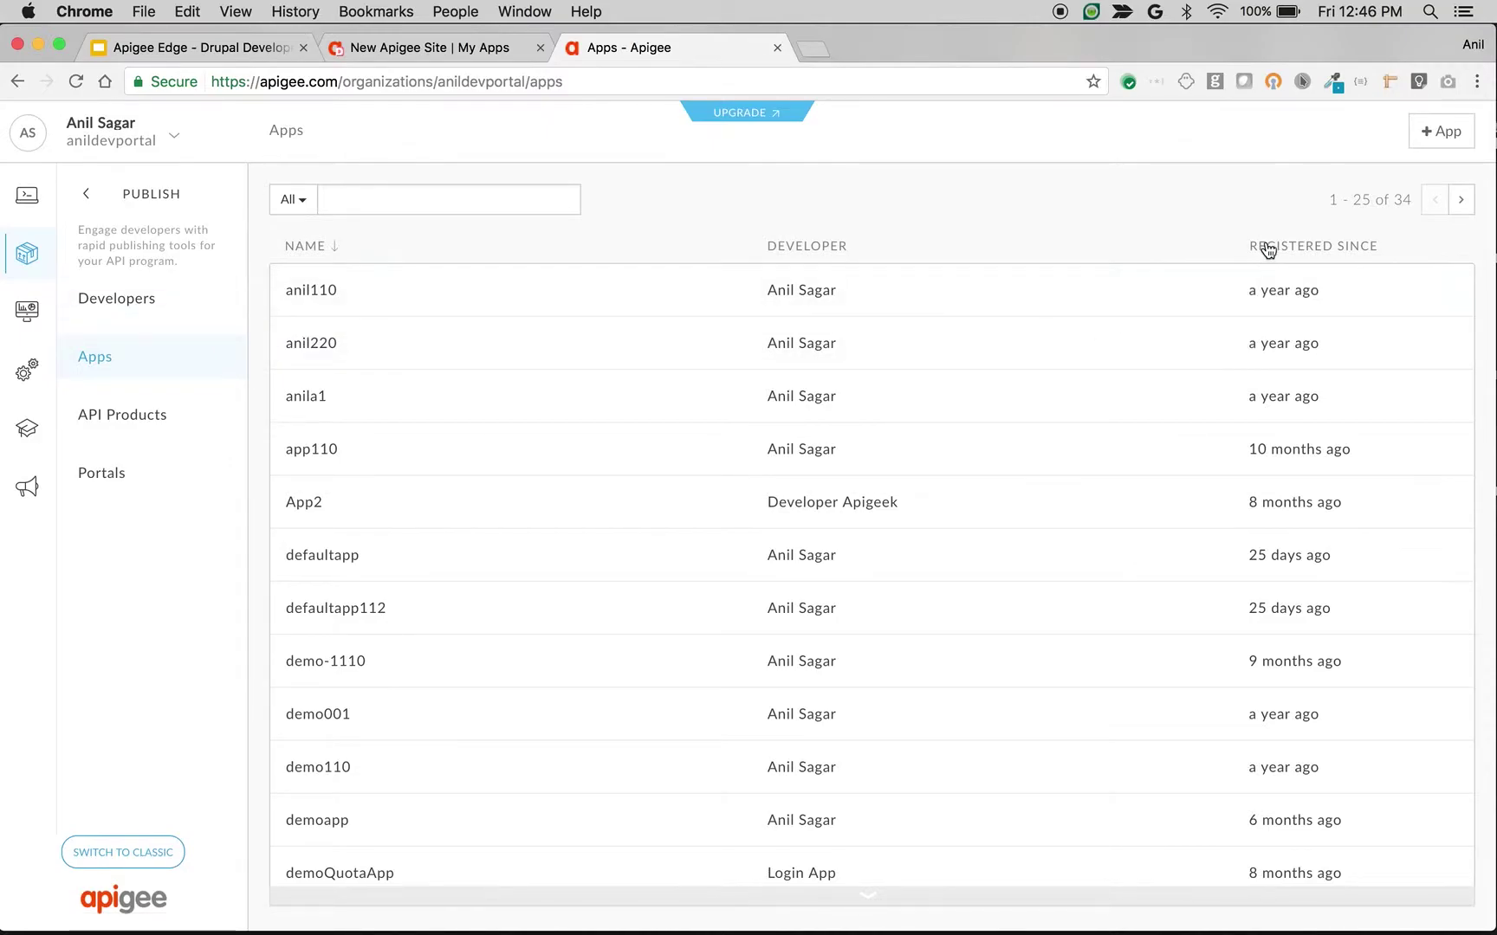
Sort Edge apps by REGISTERED SINCE, newest first, and open sampleapp110 to see app-type ios,android
click(1327, 252)
click(1330, 249)
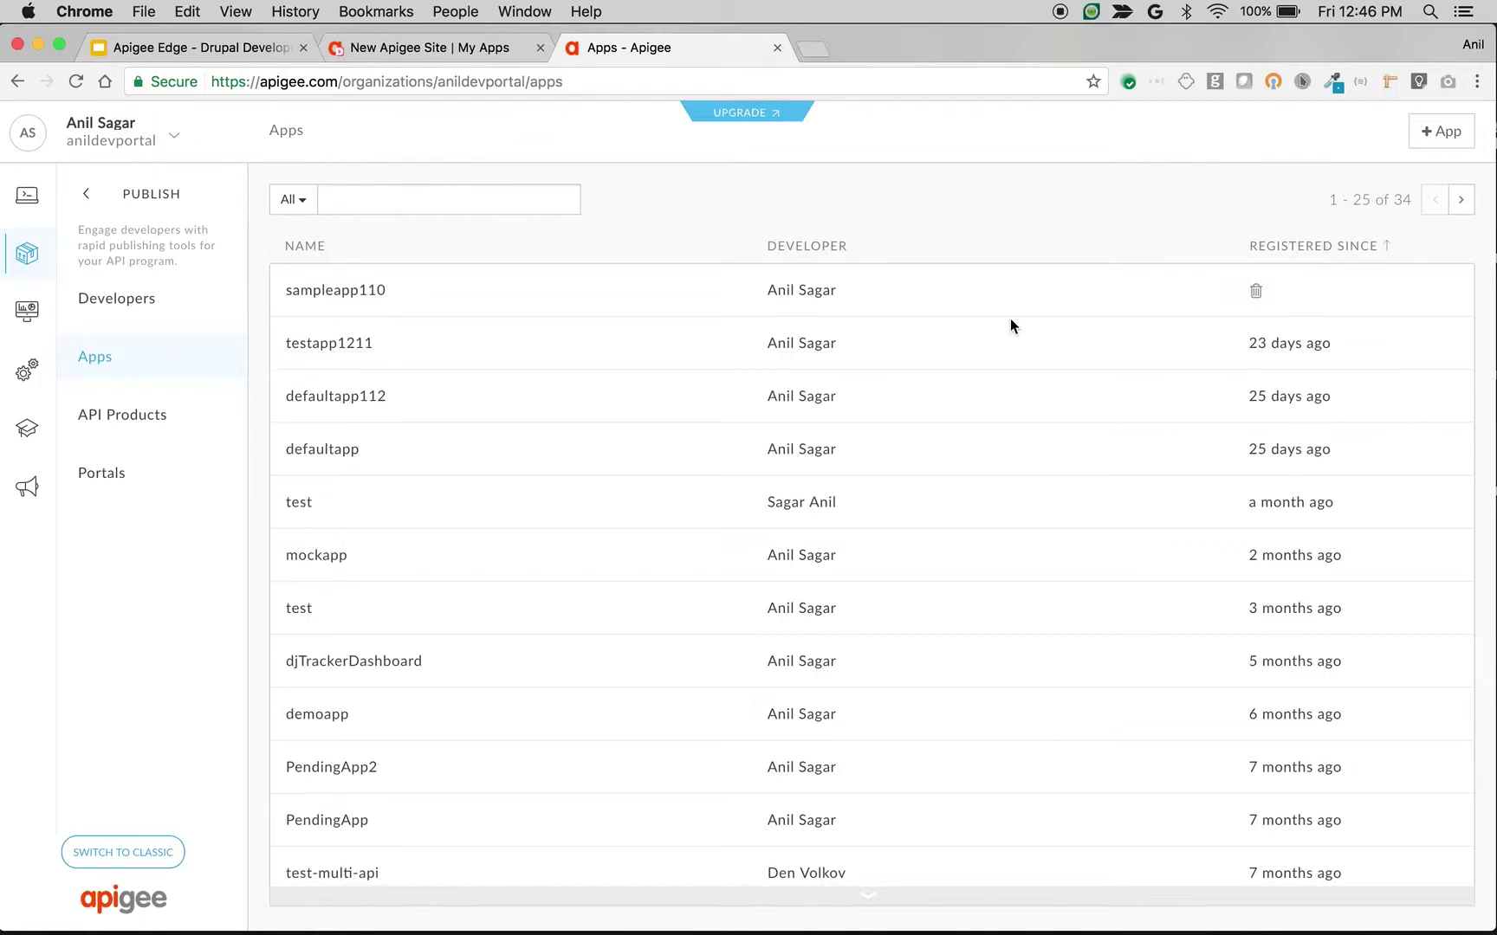
click(349, 297)
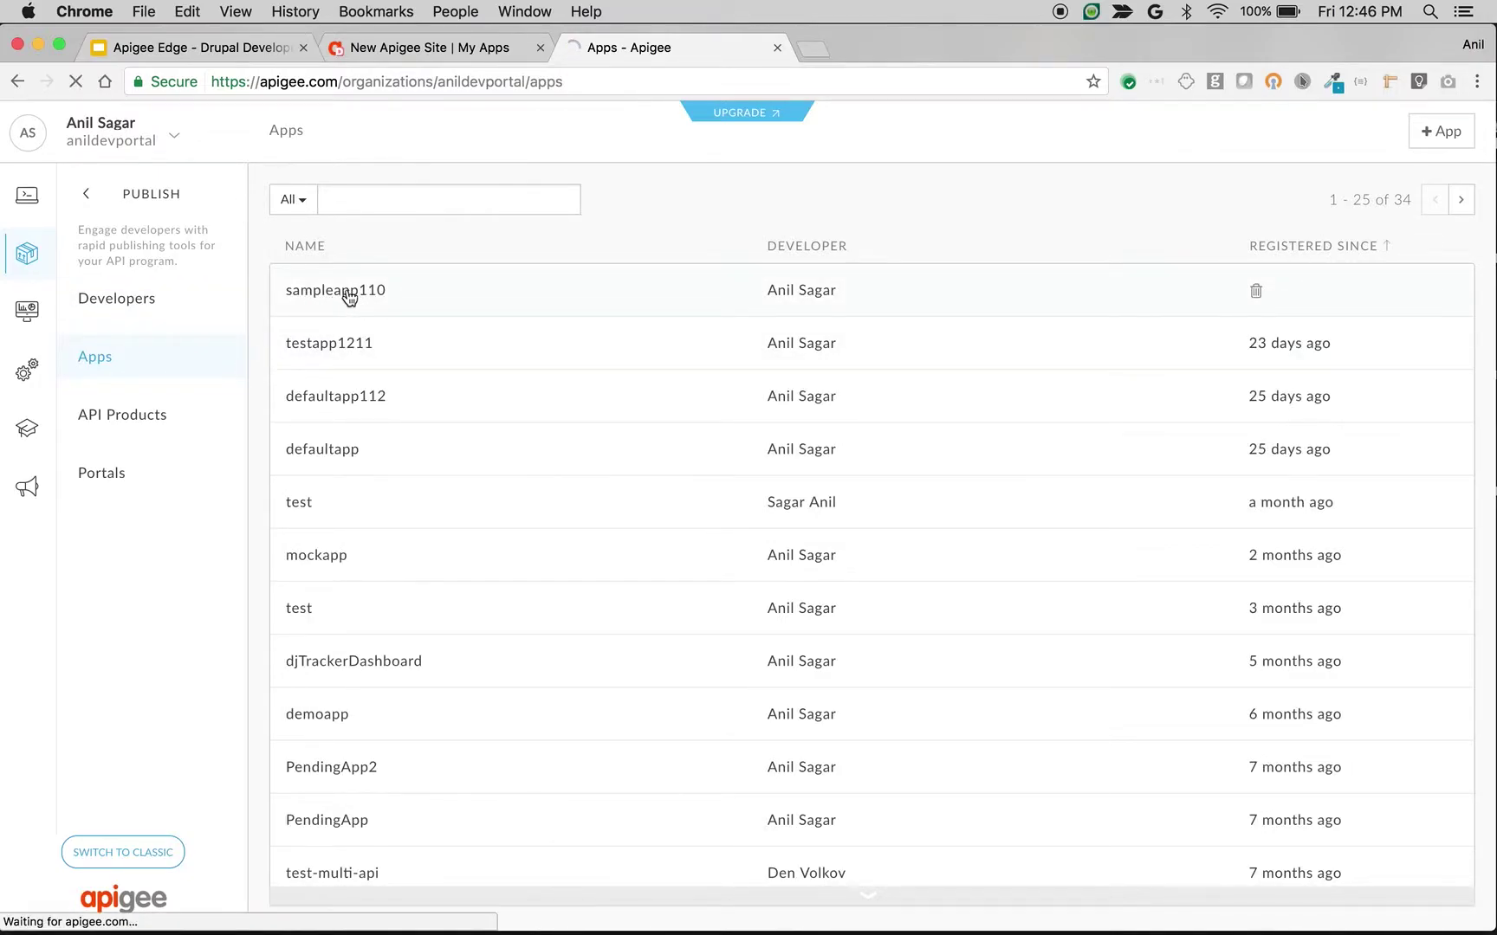